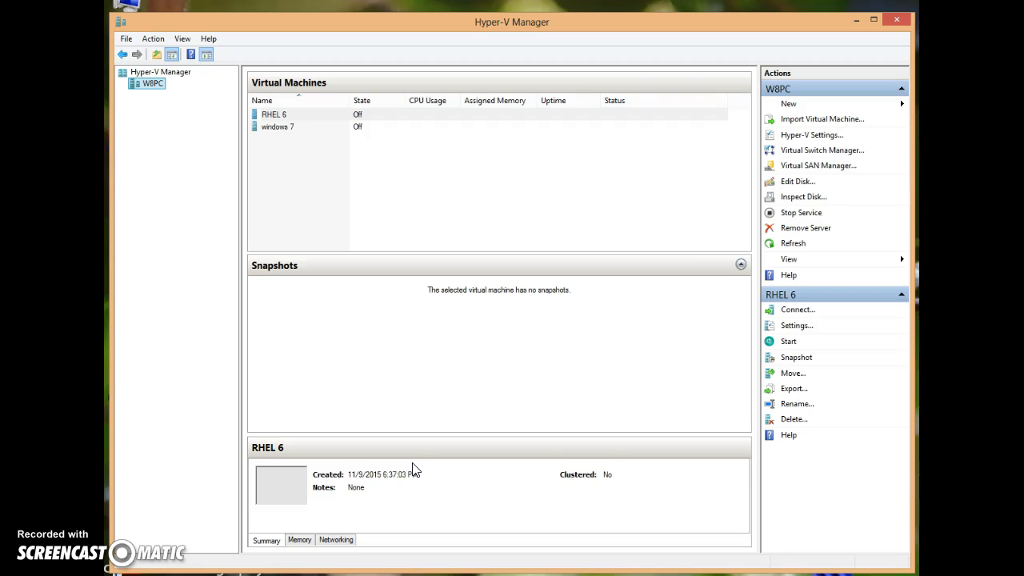
Step: Open the Virtual Switch Manager for W8PC and create a new virtual switch of type External
left_click(810, 157)
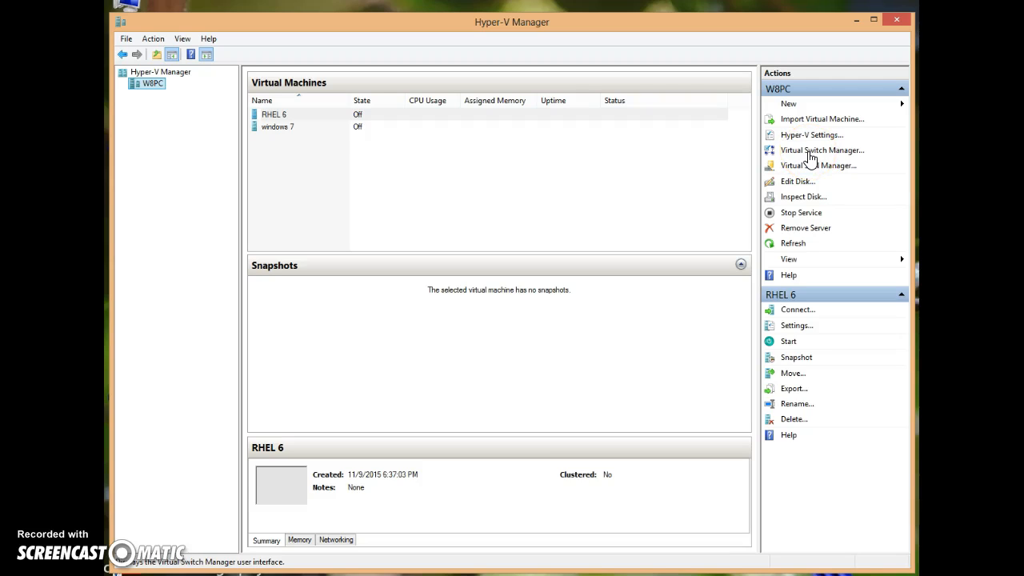
left_click_drag(474, 91, 497, 97)
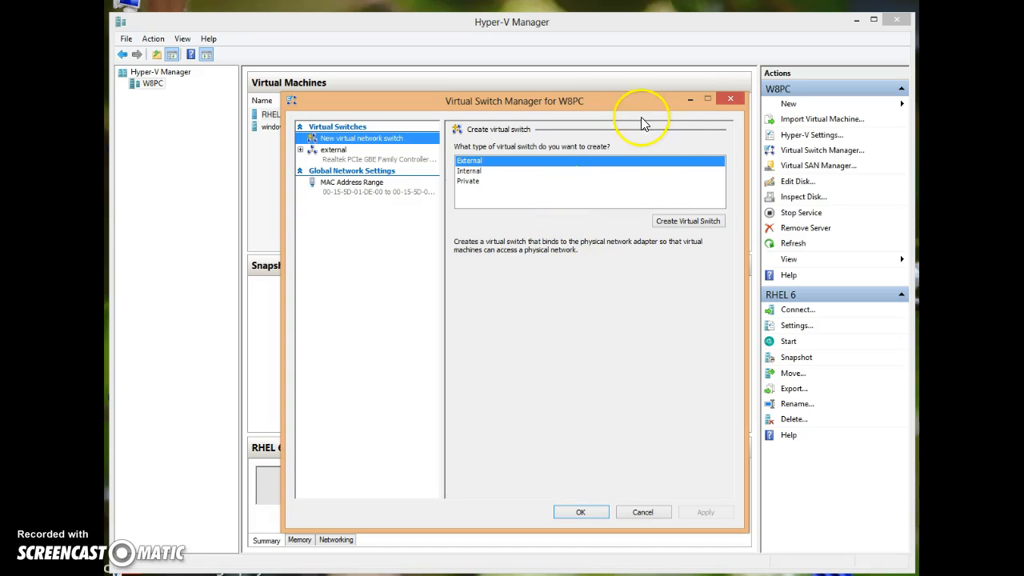
mouse_move(615, 107)
left_mouse_down()
mouse_move(610, 99)
mouse_move(619, 102)
left_mouse_up()
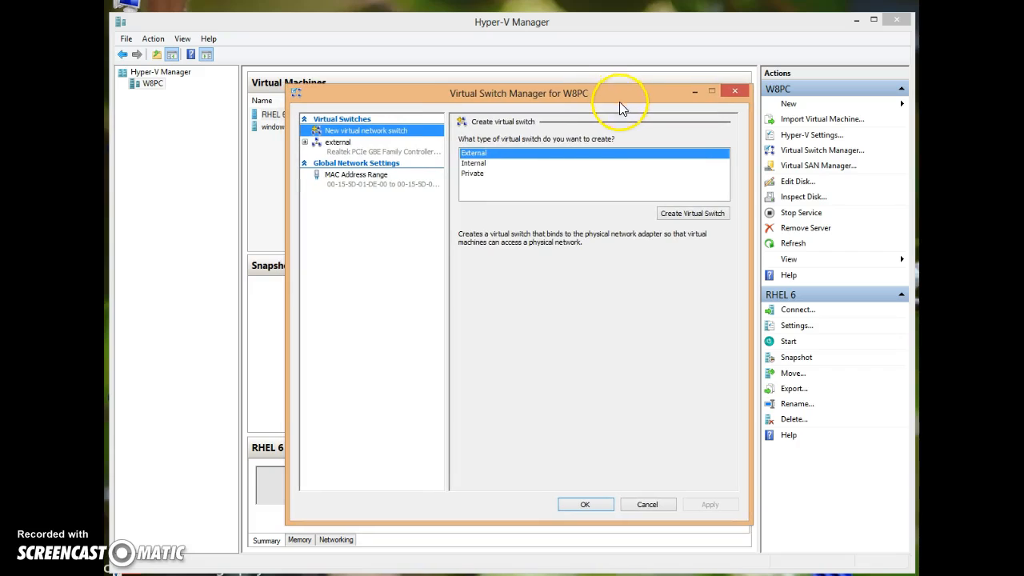
left_click(479, 164)
left_click(479, 153)
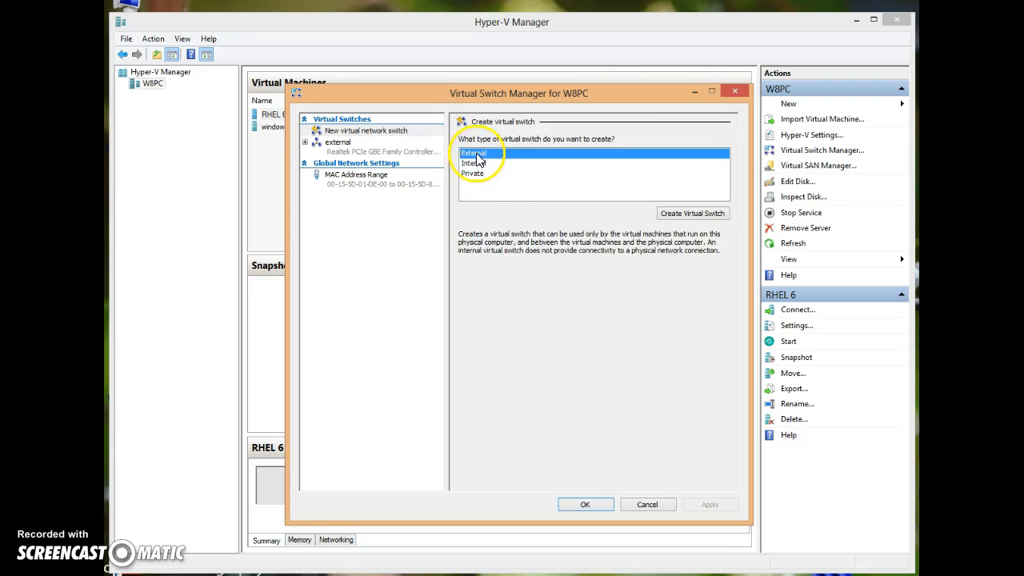
left_click(701, 215)
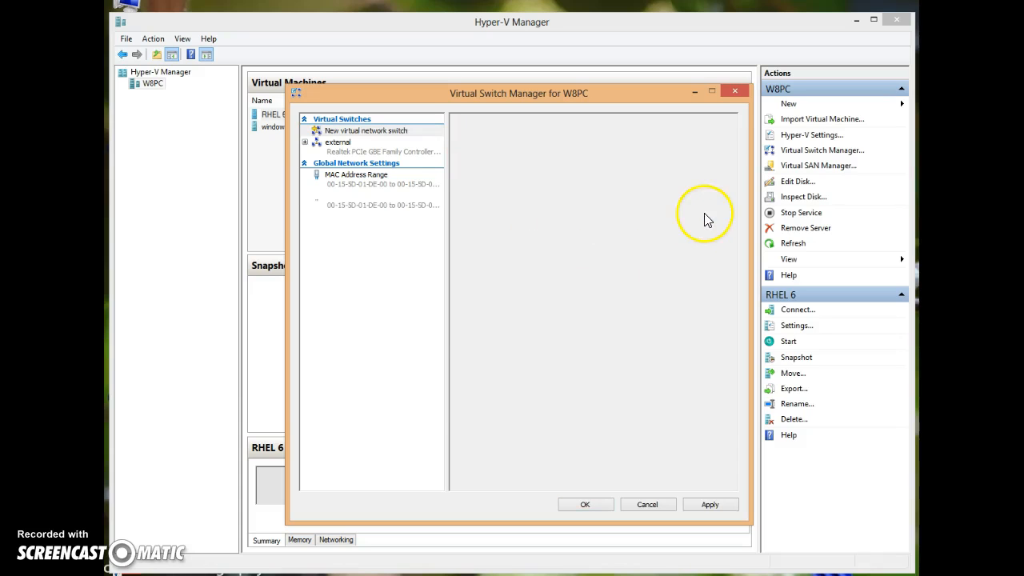
Step: Name the new external virtual switch "external switch 2"
left_click_drag(560, 156, 325, 158)
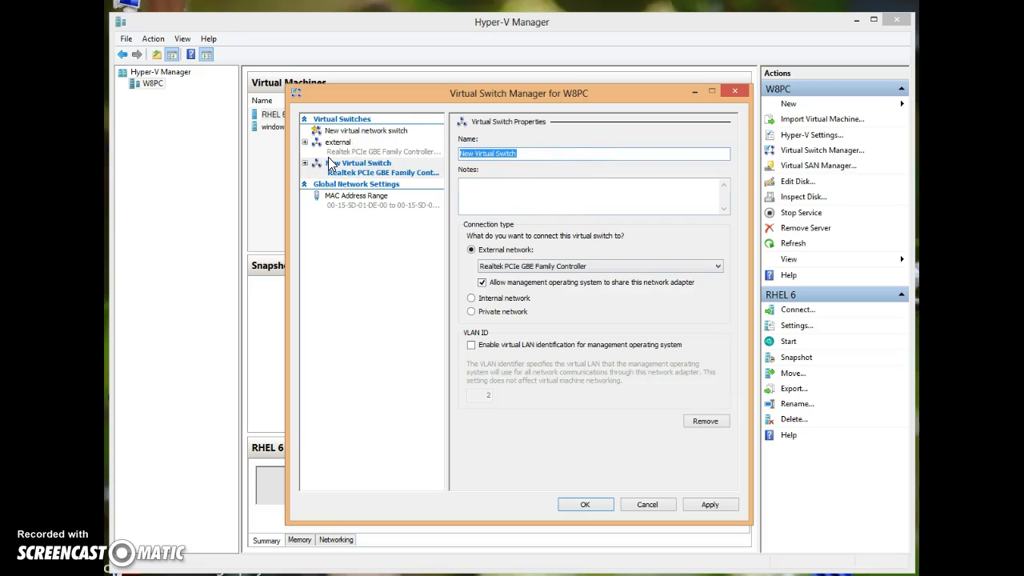
type("ern")
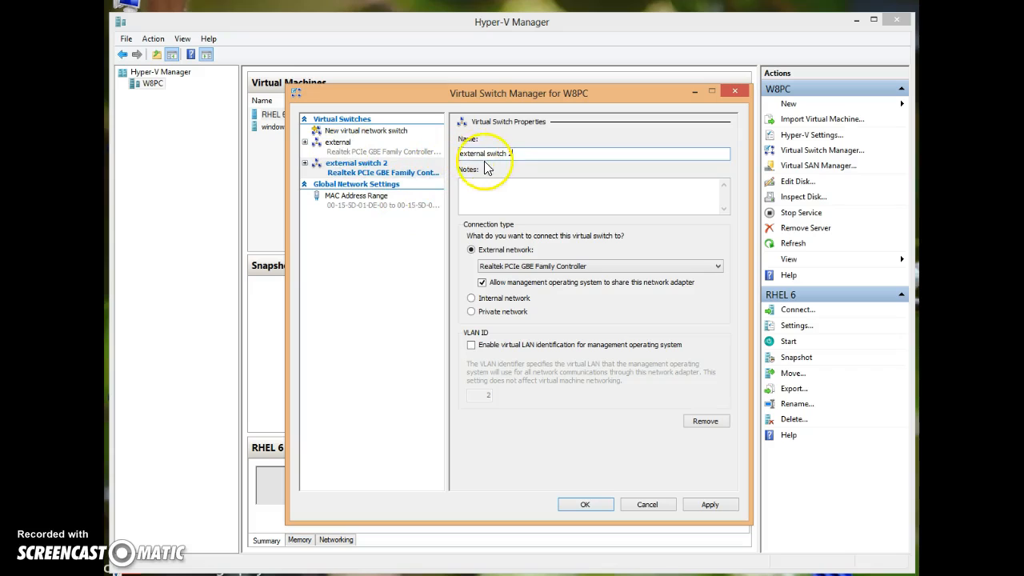
left_click_drag(560, 150, 461, 153)
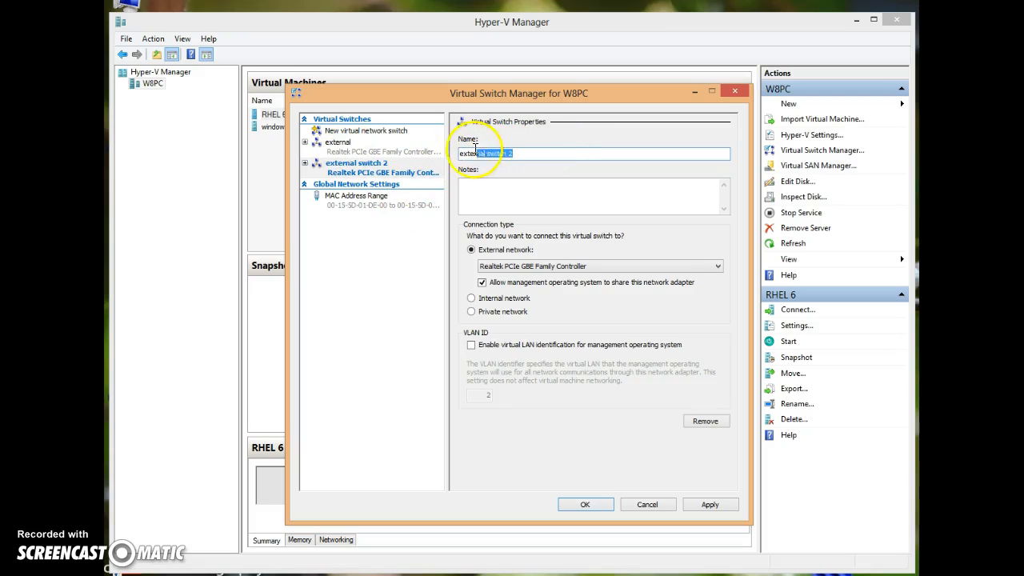
left_click(547, 154)
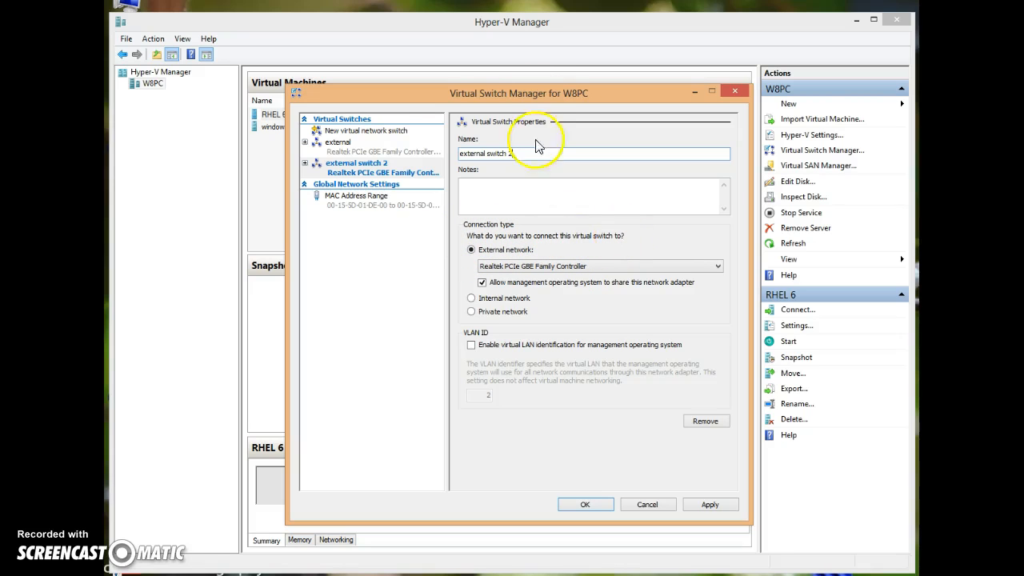
left_click_drag(534, 93, 524, 93)
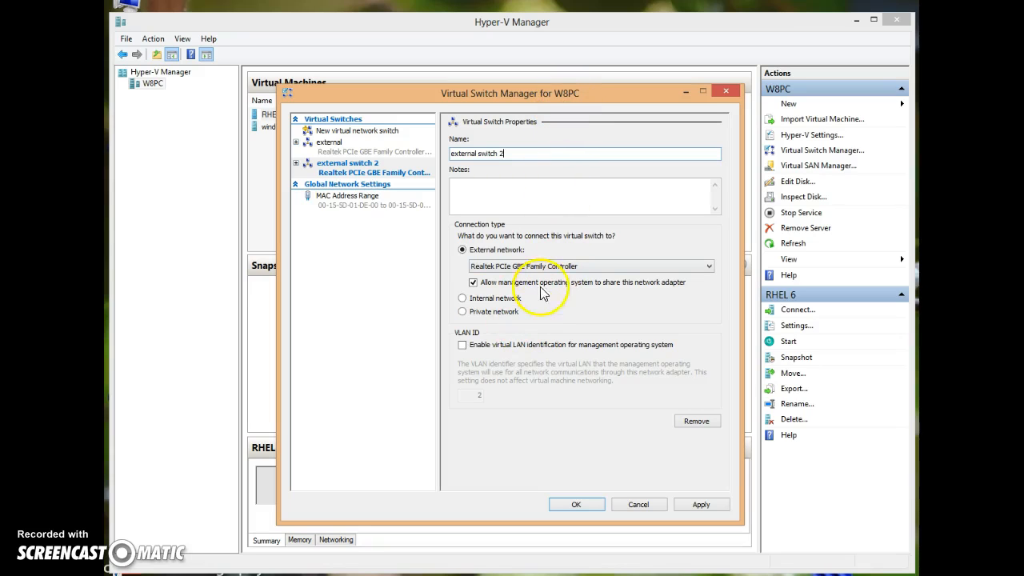
Step: Connect external switch 2 to the Realtek PCIe GBE Family Controller #2 adapter and try to apply the networking changes
left_click(689, 268)
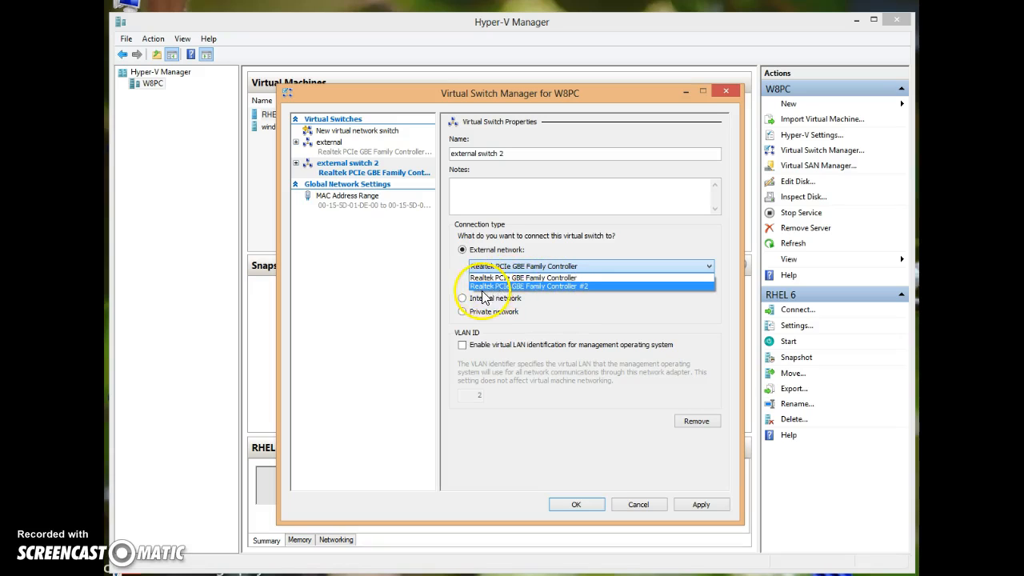
left_click(580, 288)
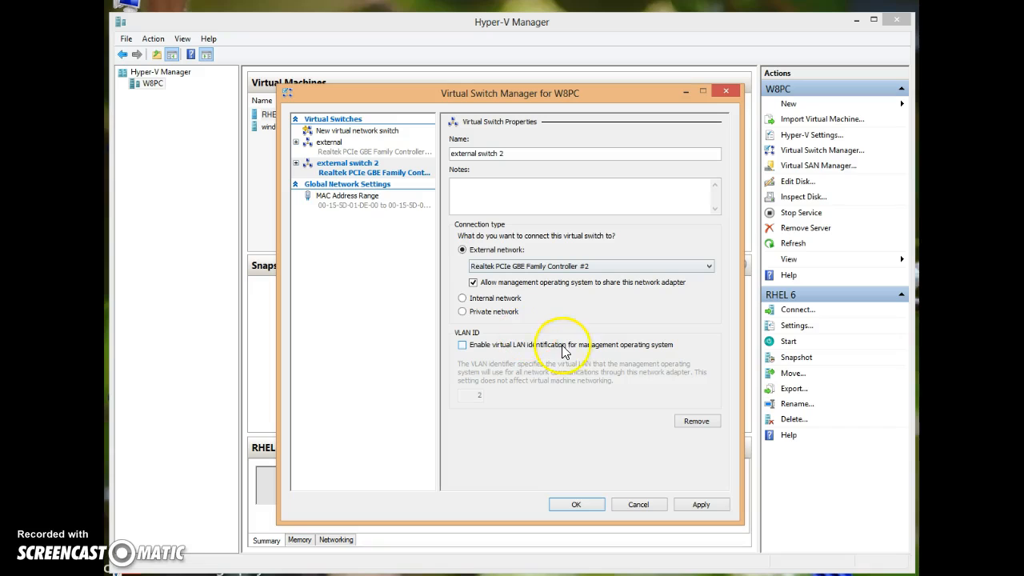
left_click(708, 505)
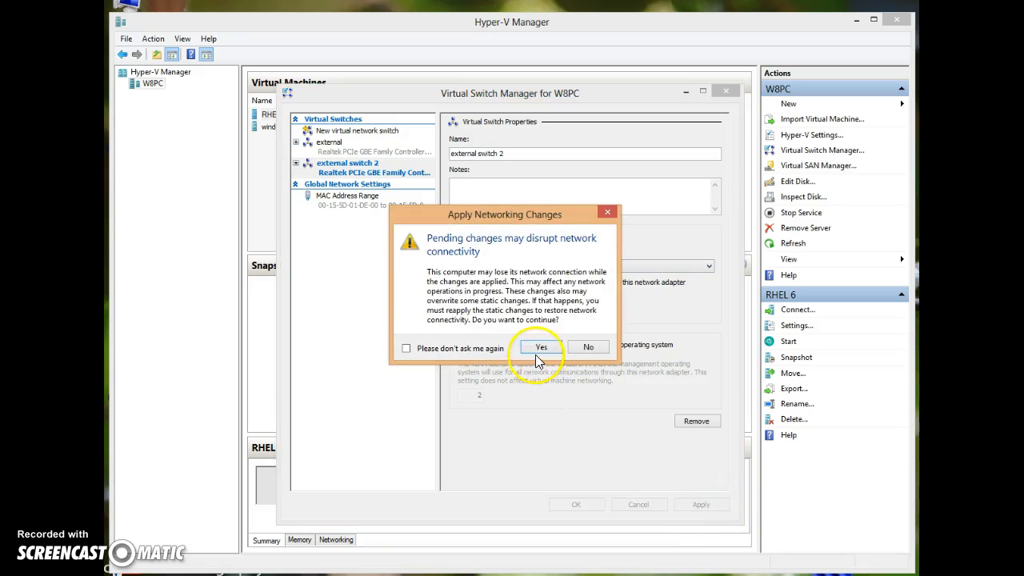
left_click(541, 347)
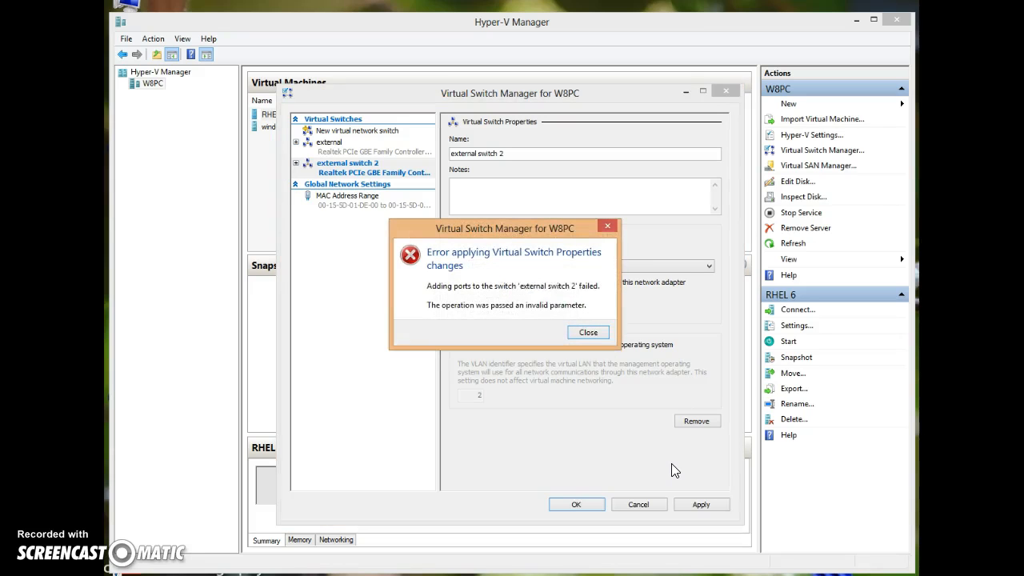
left_click_drag(560, 229, 594, 204)
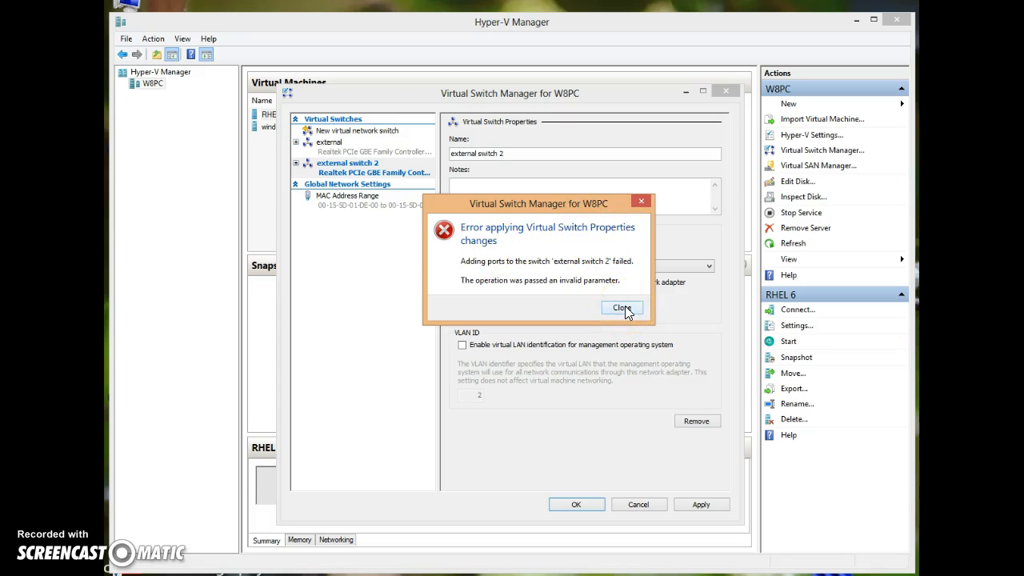
left_click_drag(596, 207, 611, 225)
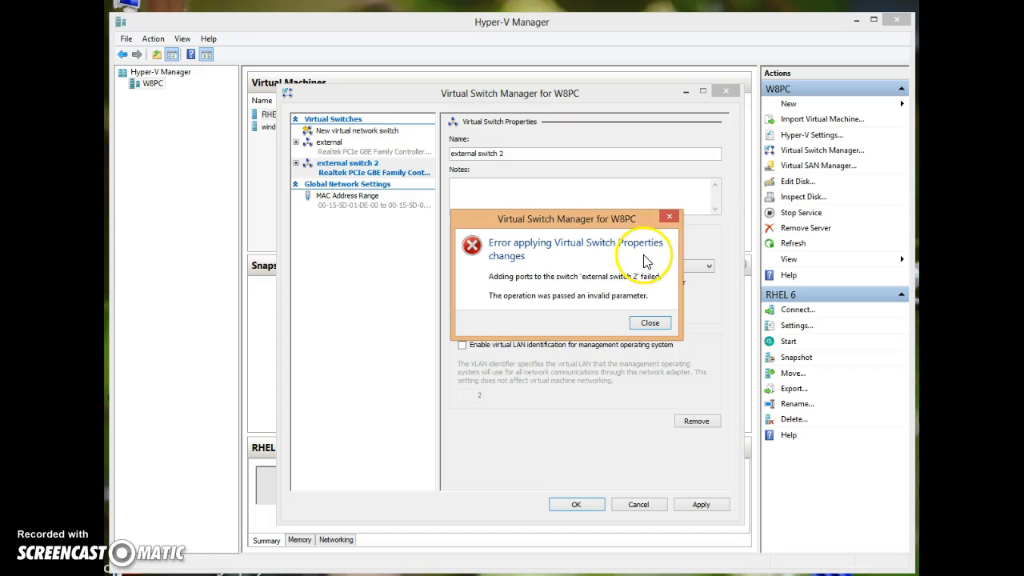
mouse_move(603, 226)
left_mouse_down()
mouse_move(582, 209)
mouse_move(598, 223)
mouse_move(595, 212)
left_mouse_up()
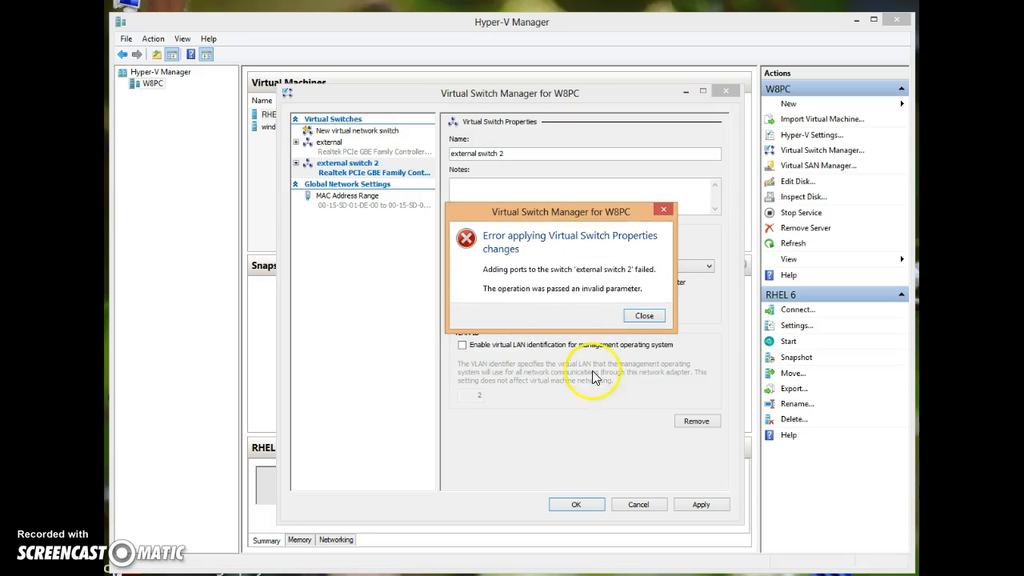
left_click(651, 316)
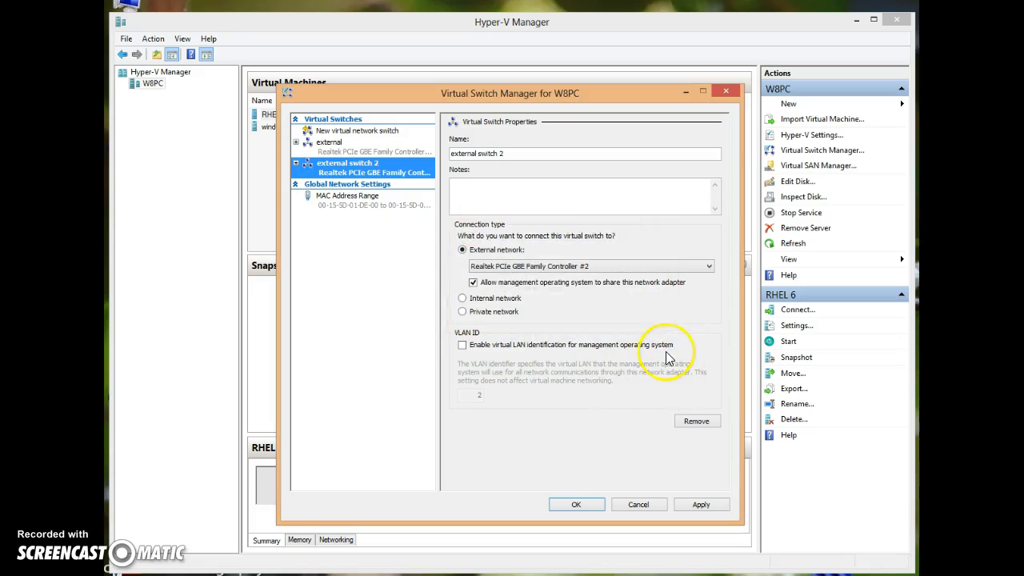
Step: Remove the existing virtual switch named "external" and apply the pending networking changes
left_click(351, 155)
left_click_drag(443, 93, 452, 92)
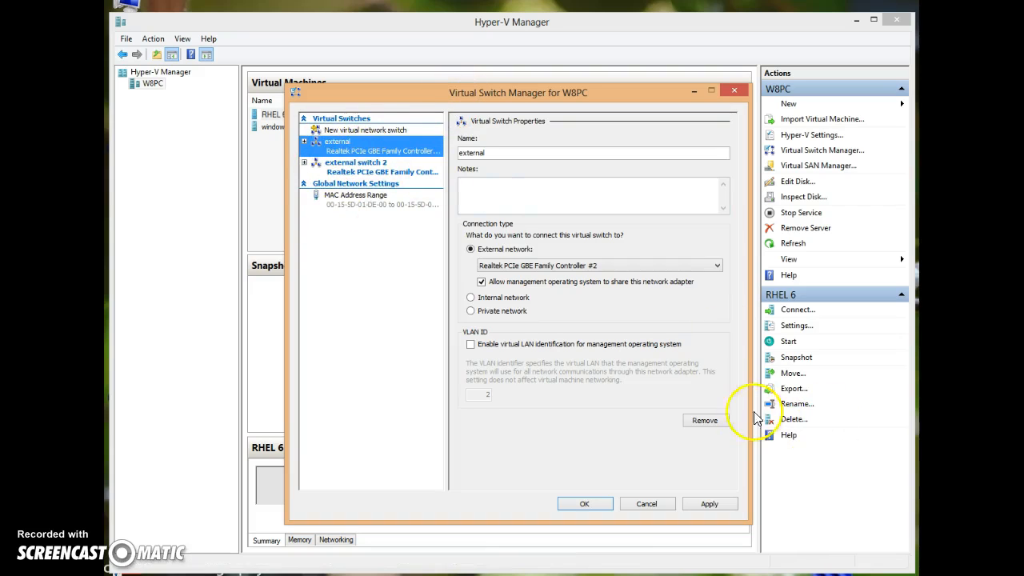
left_click(709, 421)
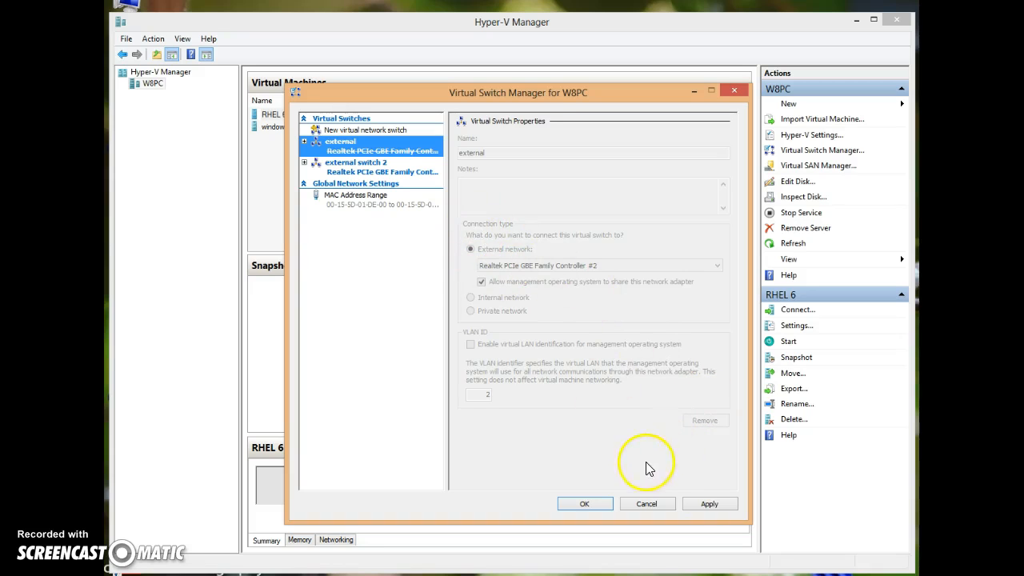
left_click(709, 504)
left_click(550, 370)
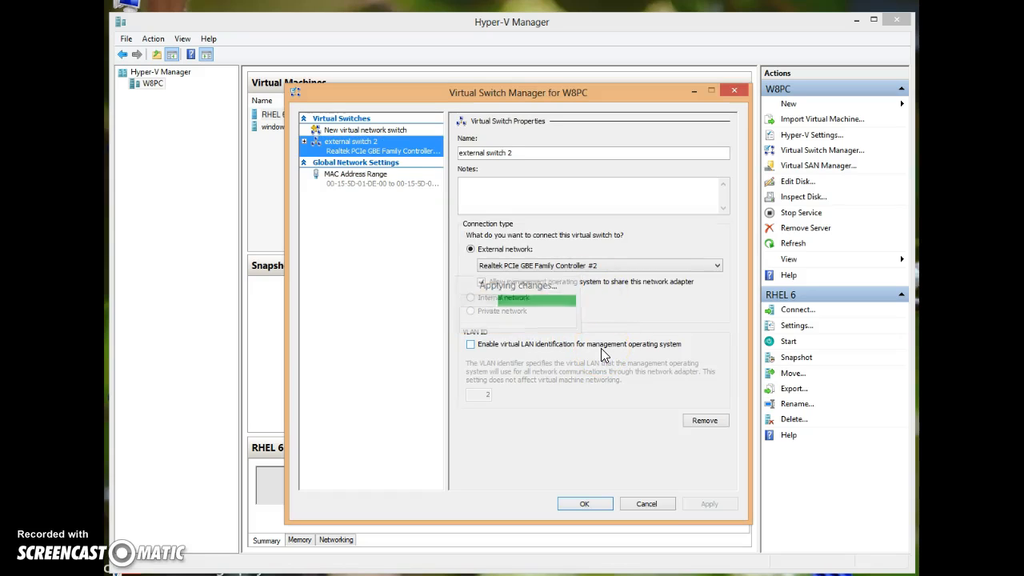
Step: Check the external network adapter choices of external switch 2 and close the Virtual Switch Manager
left_click(379, 158)
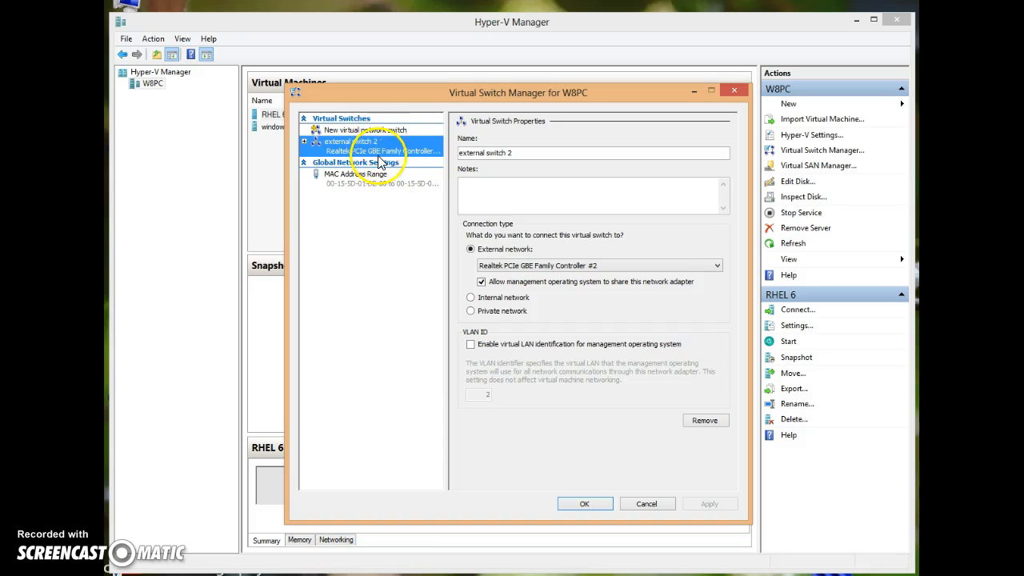
left_click(379, 131)
left_click(364, 145)
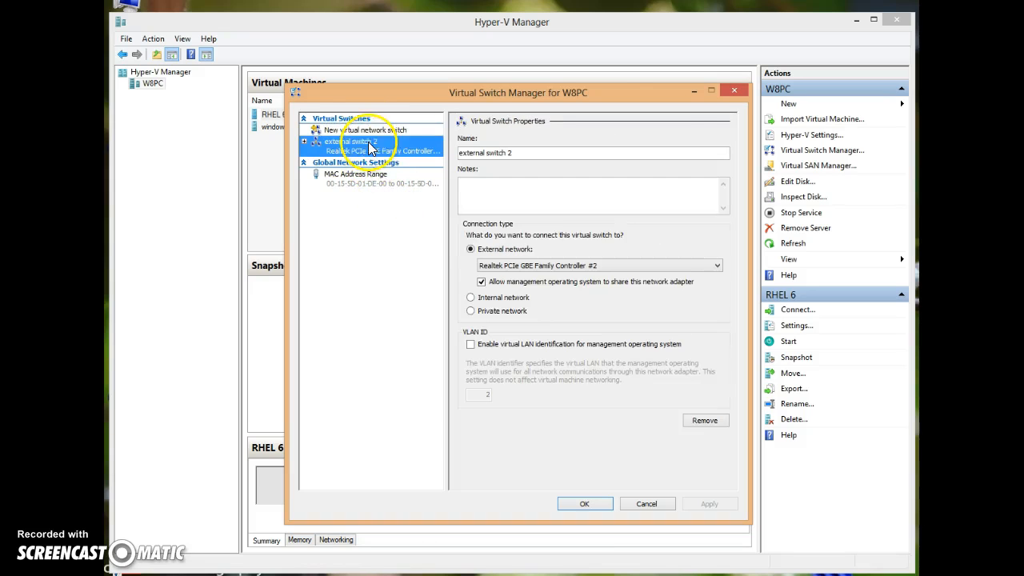
left_click(564, 266)
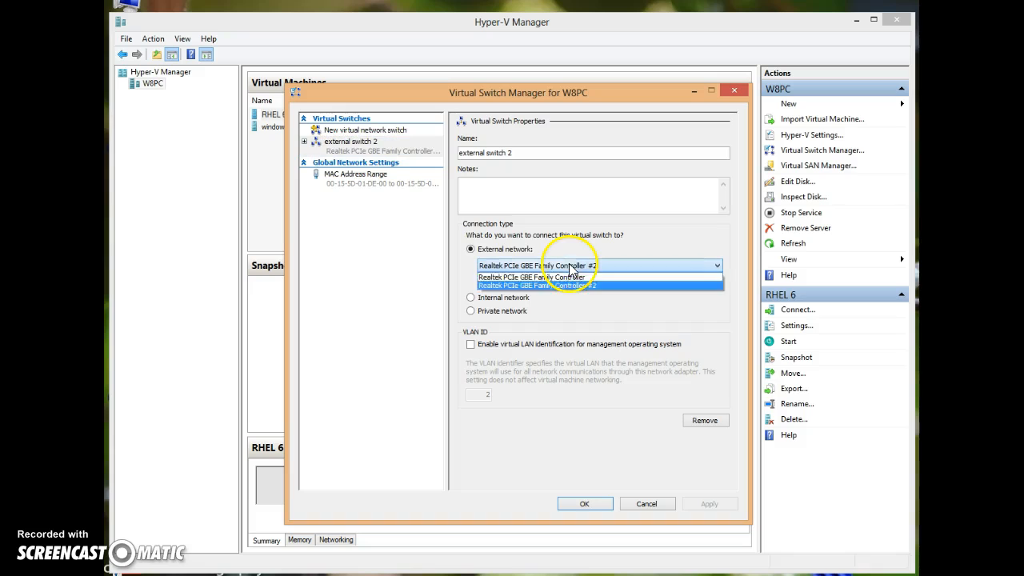
left_click(554, 285)
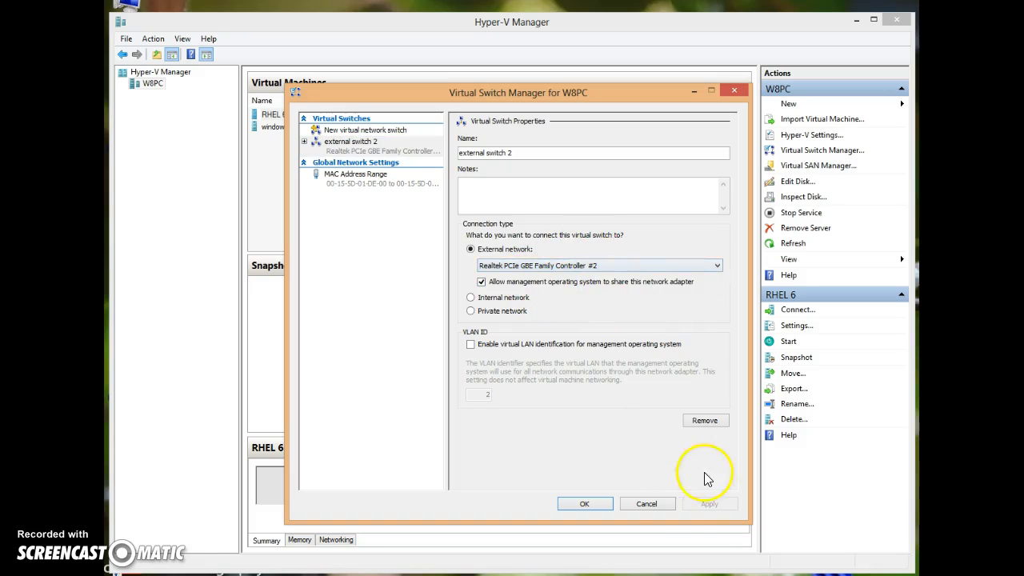
left_click(595, 505)
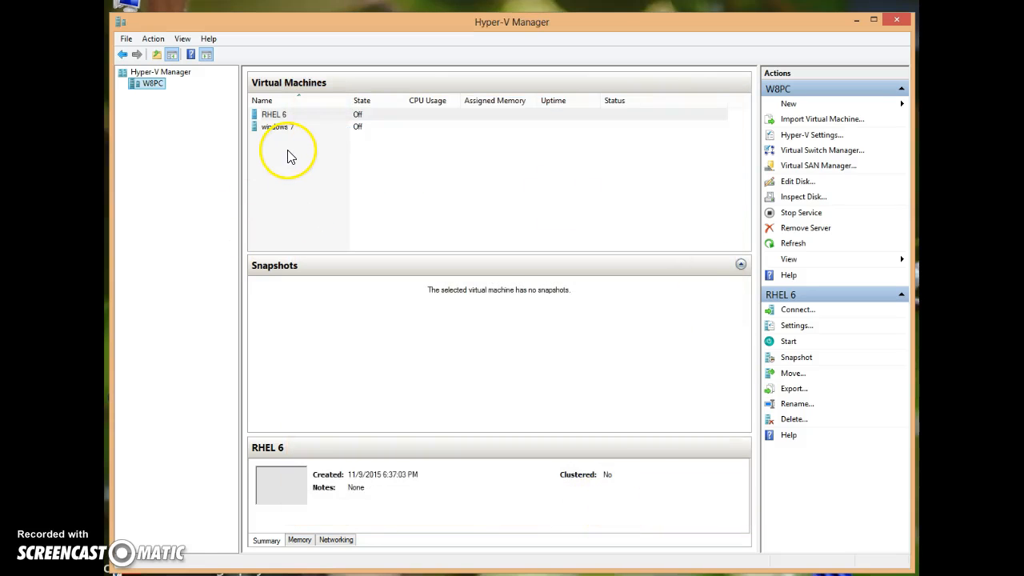
left_click(286, 126)
left_click(293, 117)
left_click(293, 127)
left_click(382, 113)
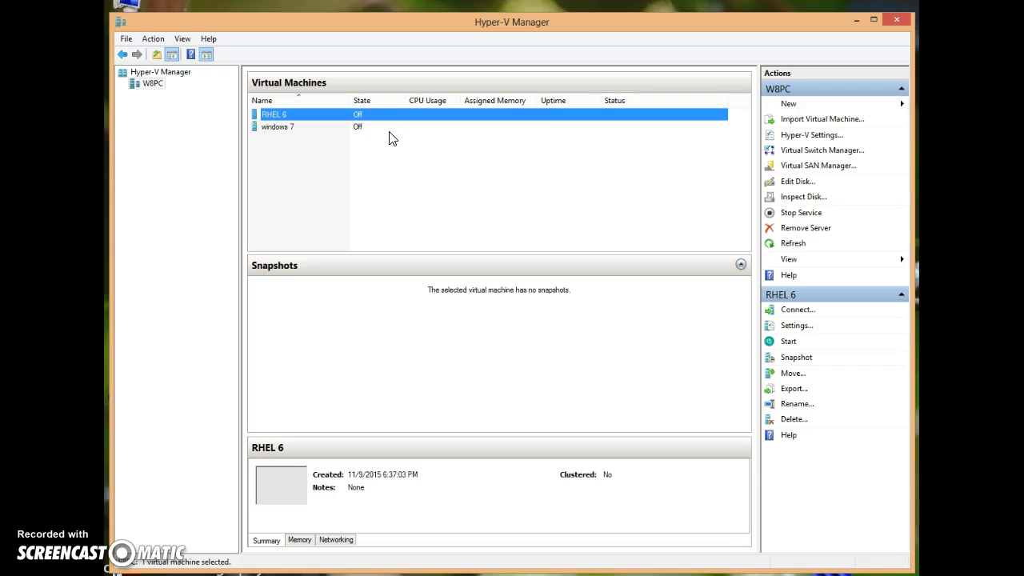
left_click(367, 126)
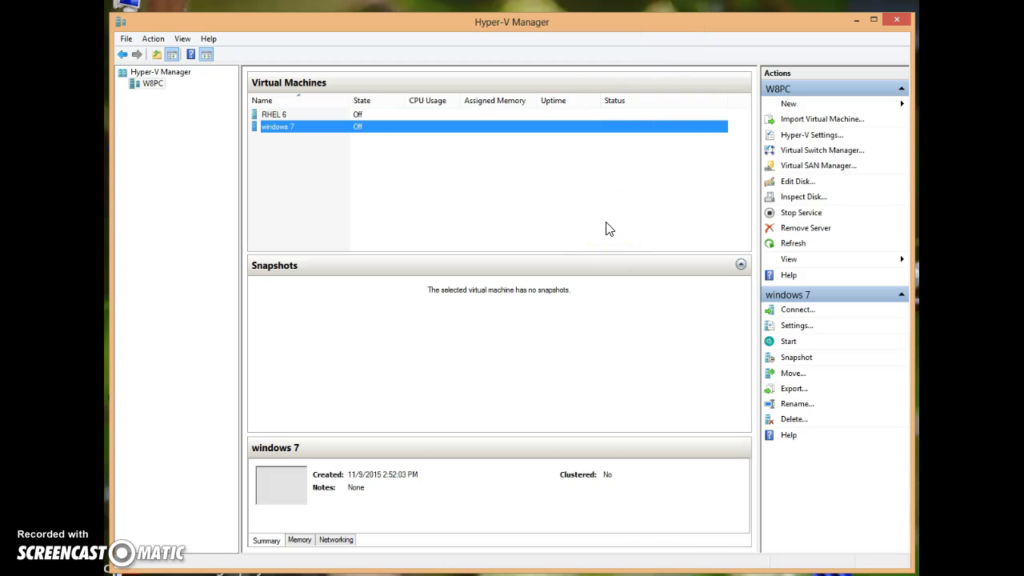
Step: Reopen the Virtual Switch Manager and create a new virtual switch of type Private
left_click(817, 155)
left_click_drag(566, 96, 548, 83)
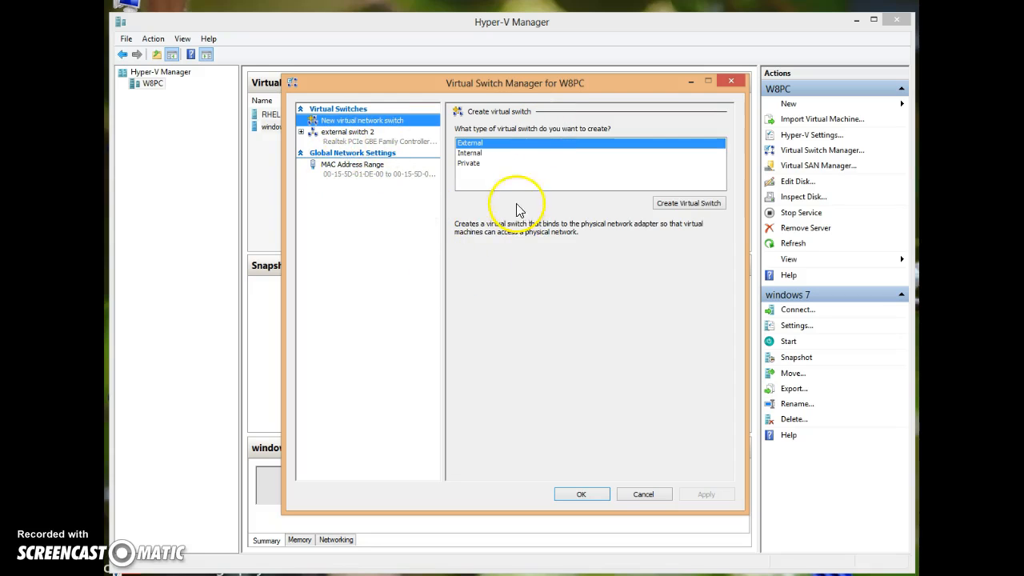
left_click_drag(543, 78, 562, 83)
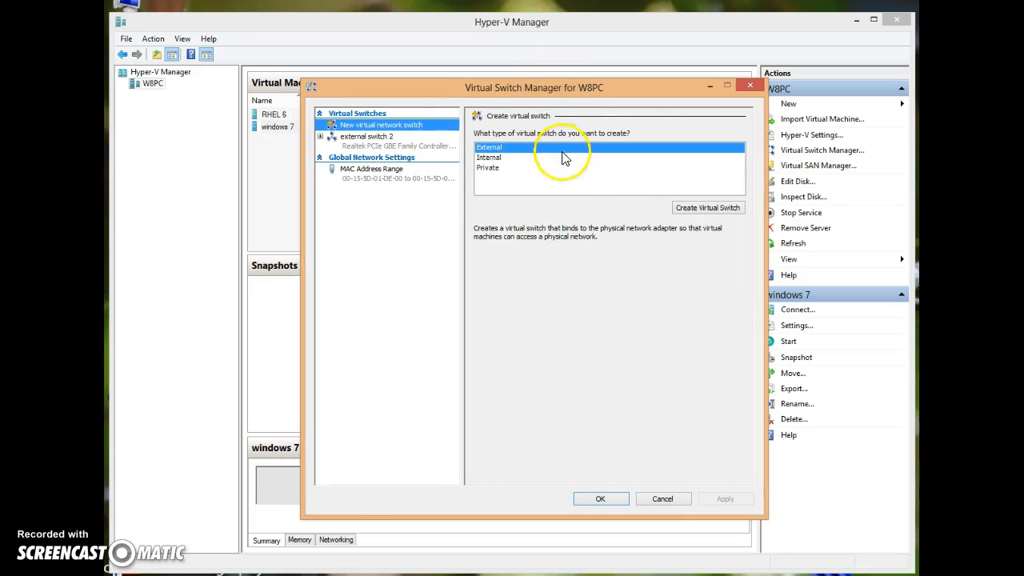
left_click(496, 170)
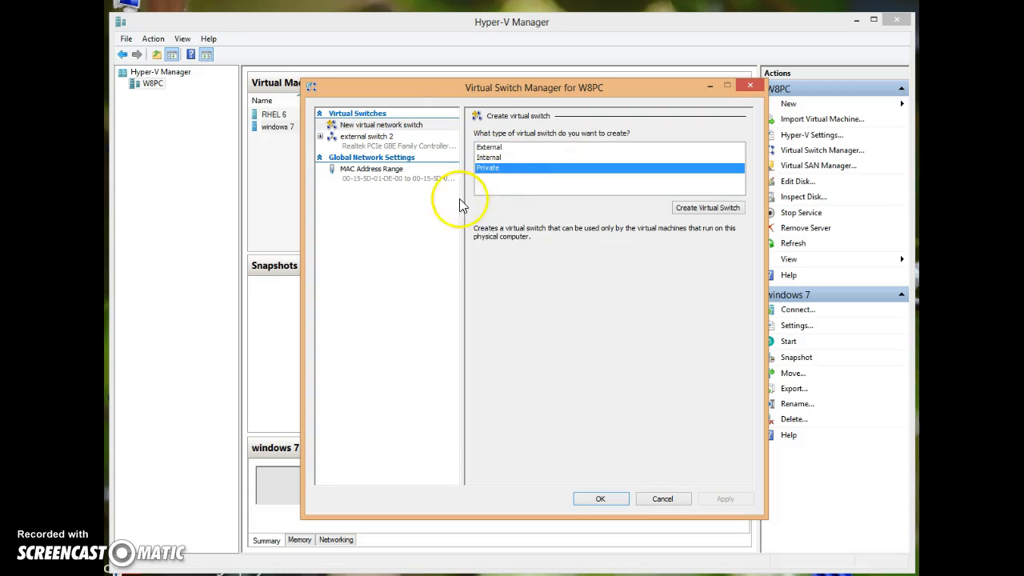
left_click_drag(536, 85, 550, 88)
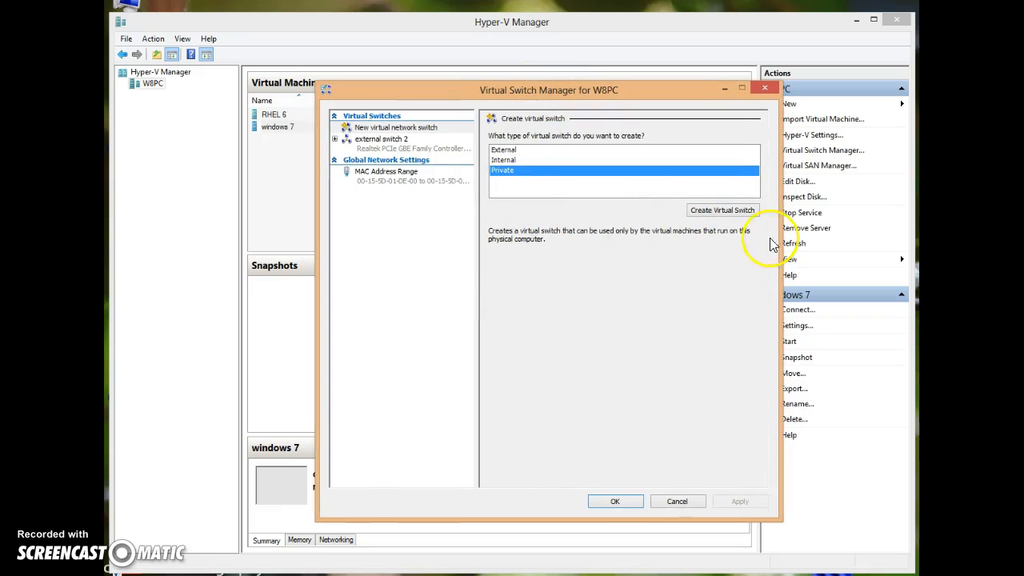
left_click(730, 210)
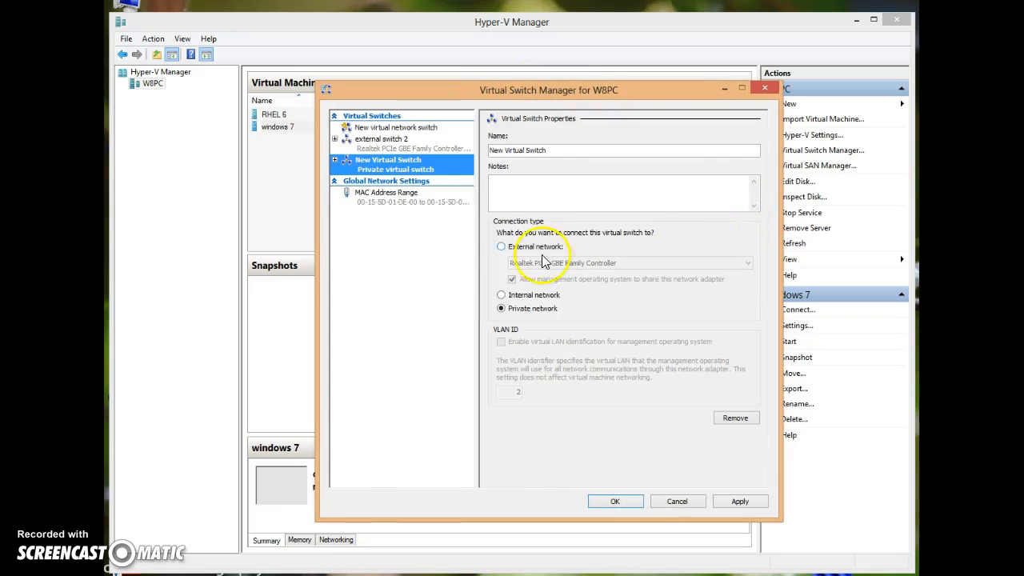
Step: Name the new private virtual switch "private switch"
left_click(560, 149)
left_click_drag(561, 149, 324, 150)
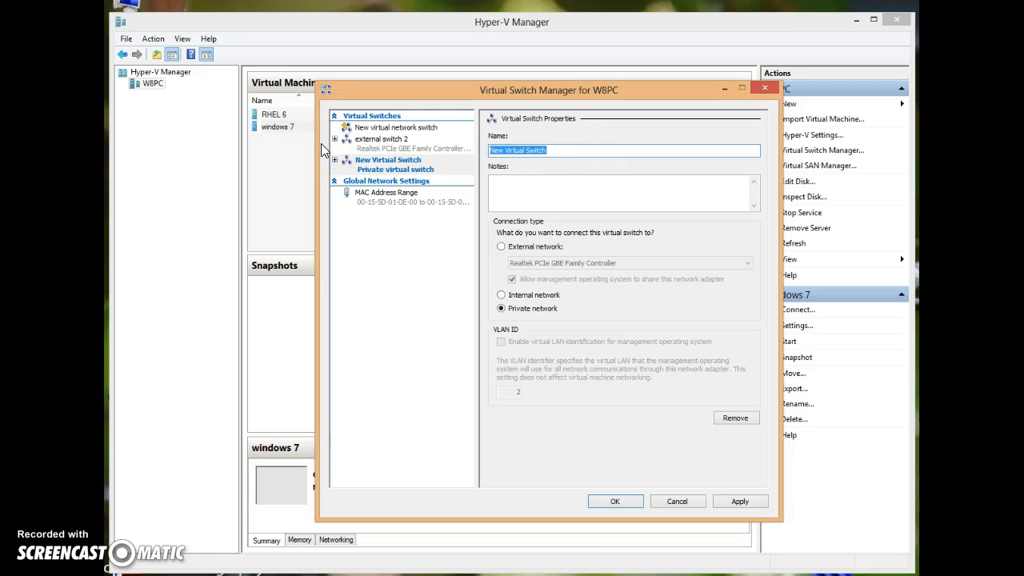
type("private switch")
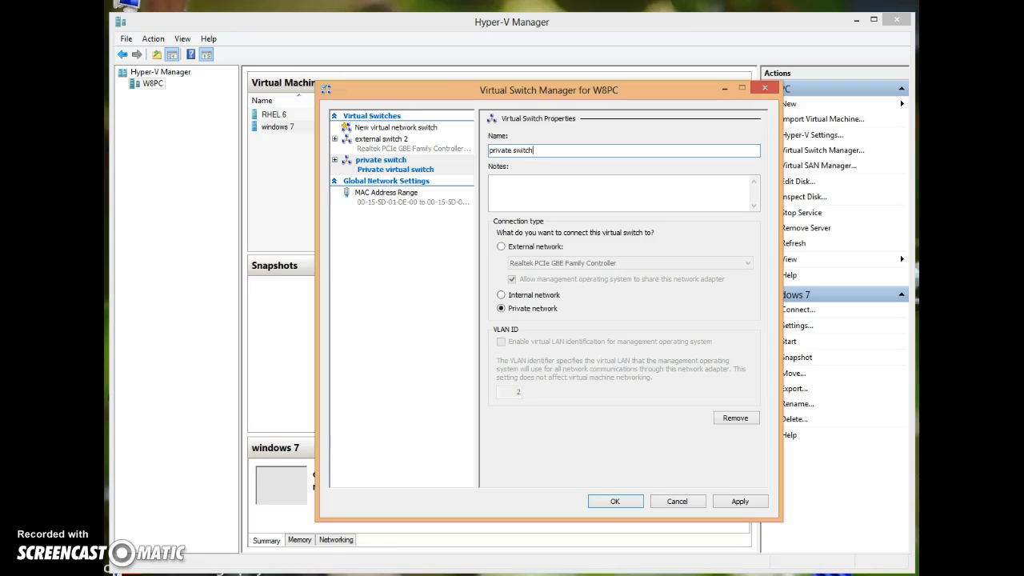
Step: Try to connect "private switch" to the external network through Realtek PCIe GBE Family Controller #2 and apply the change
left_click(515, 253)
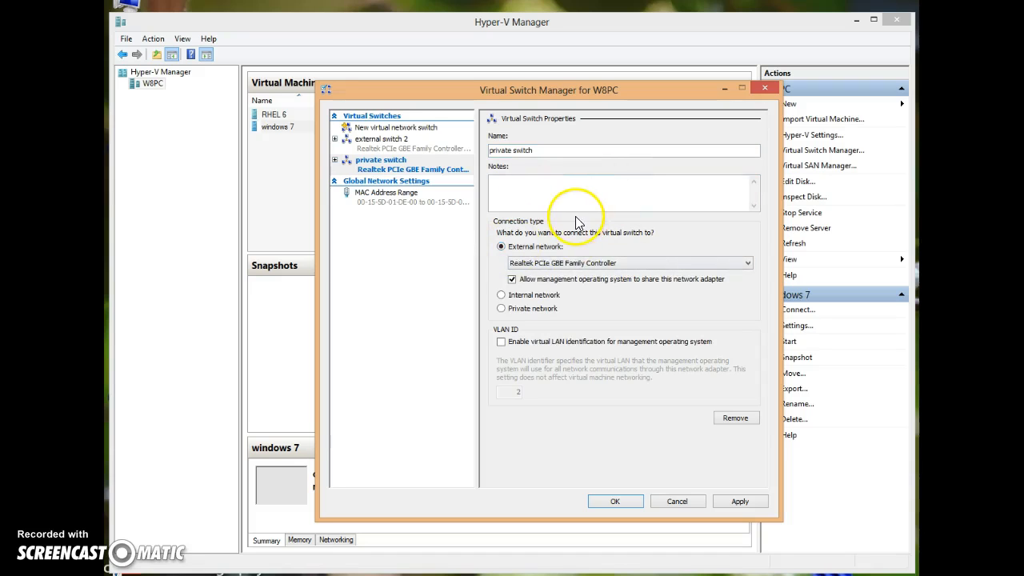
left_click(592, 264)
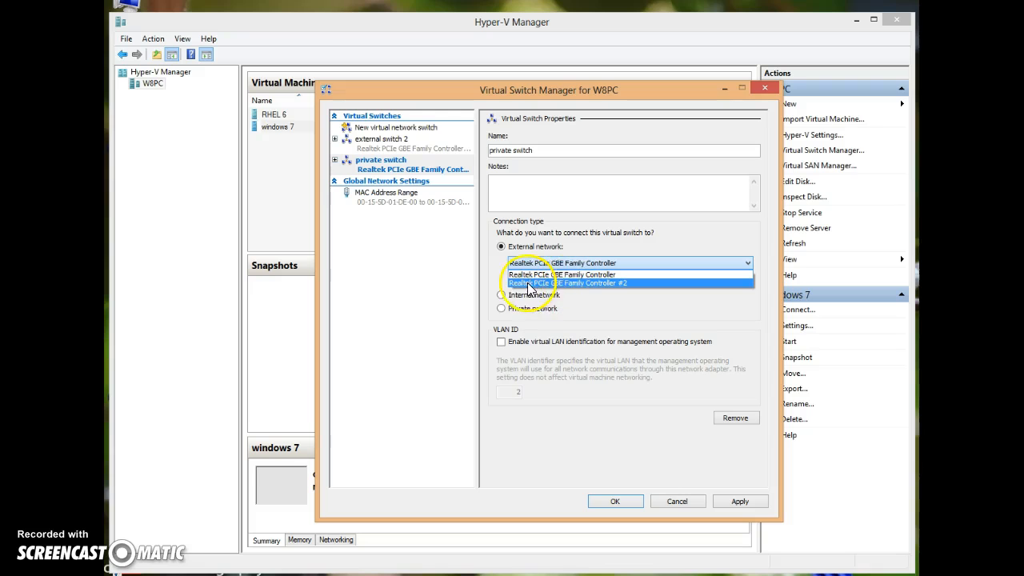
left_click(560, 284)
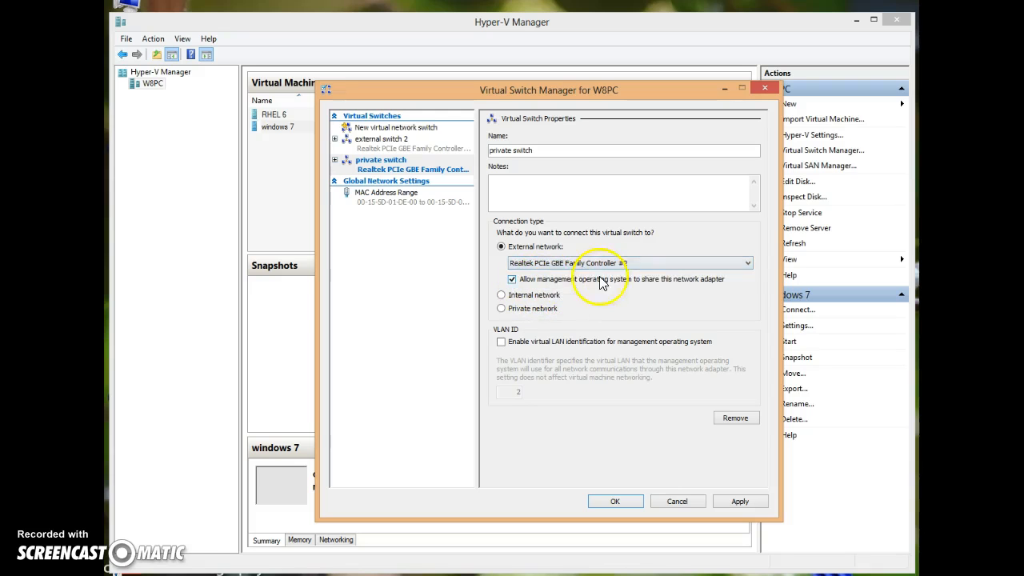
left_click(740, 501)
left_click(585, 344)
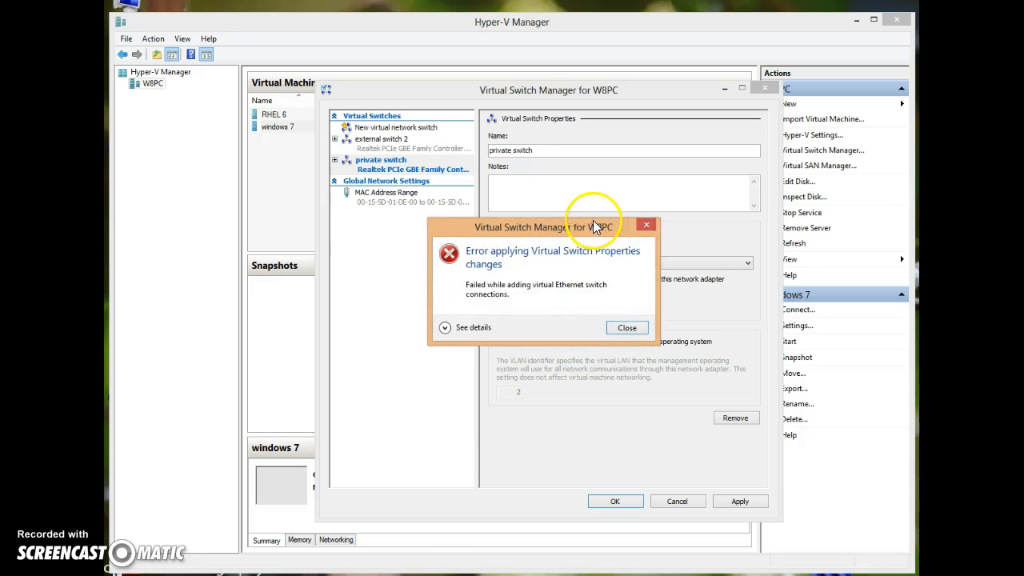
left_click_drag(592, 222, 616, 219)
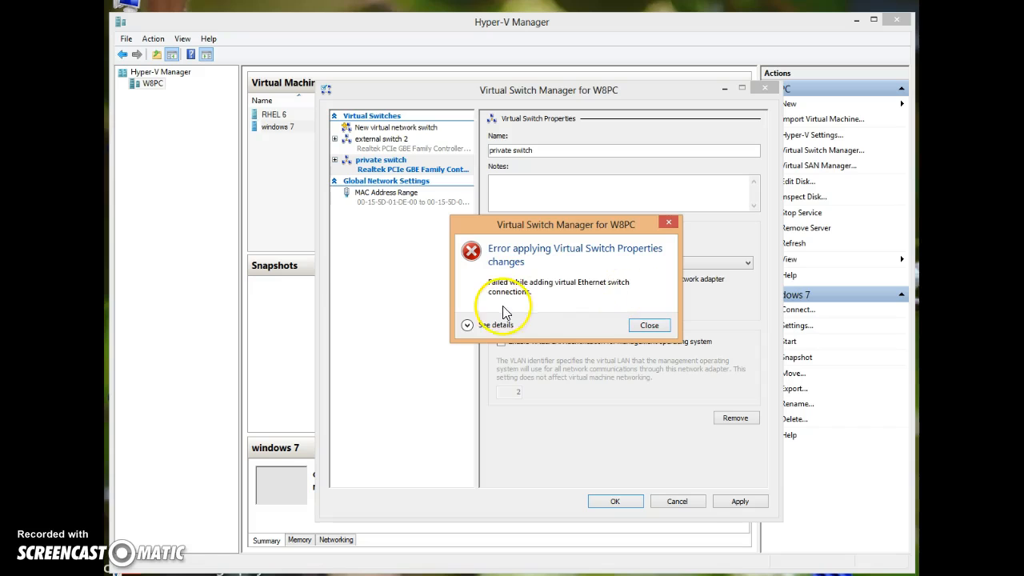
left_click(647, 326)
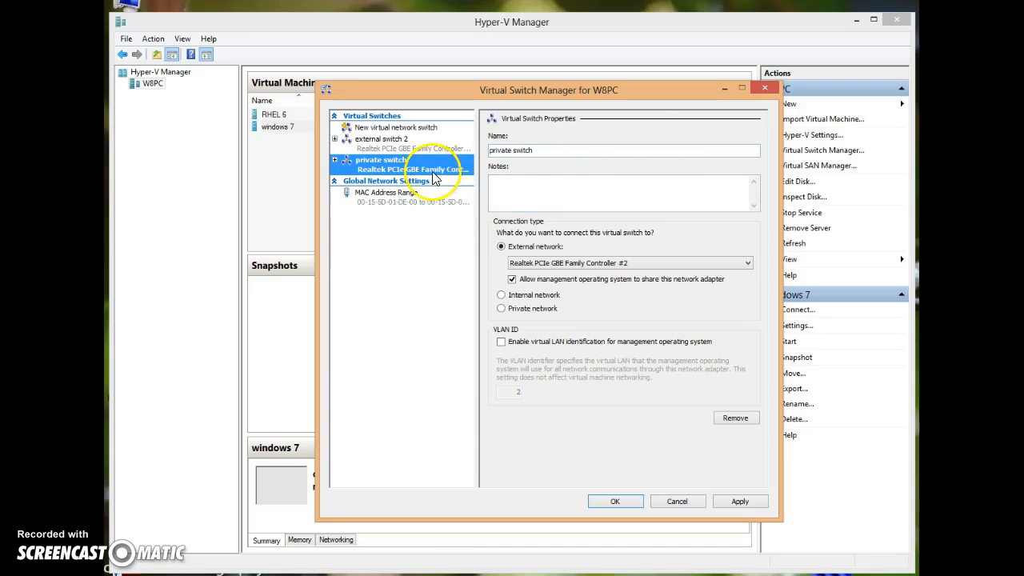
Step: Remove the virtual switch "external switch 2", apply the pending networking changes, and close the Virtual Switch Manager
left_click(404, 142)
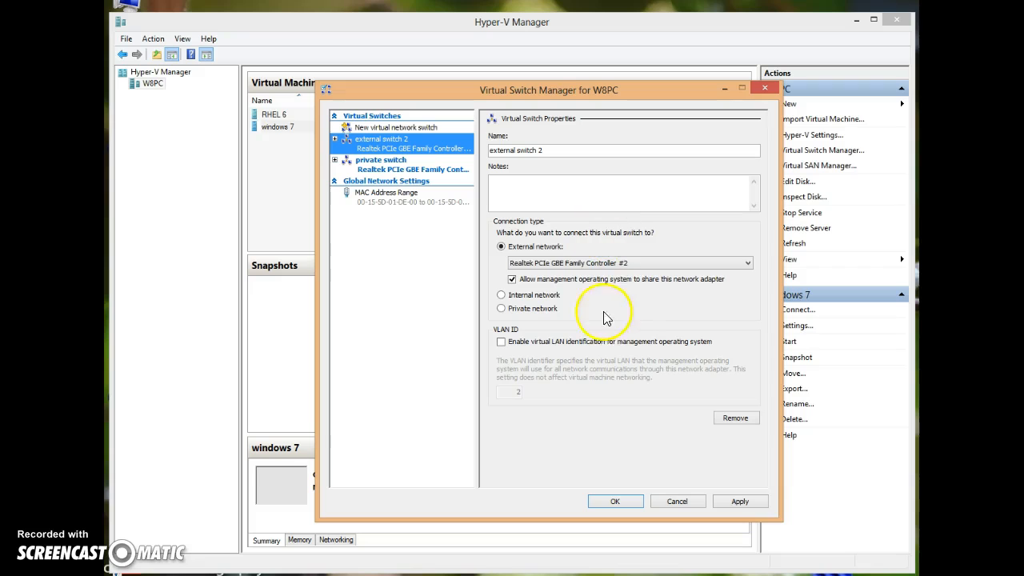
left_click(735, 418)
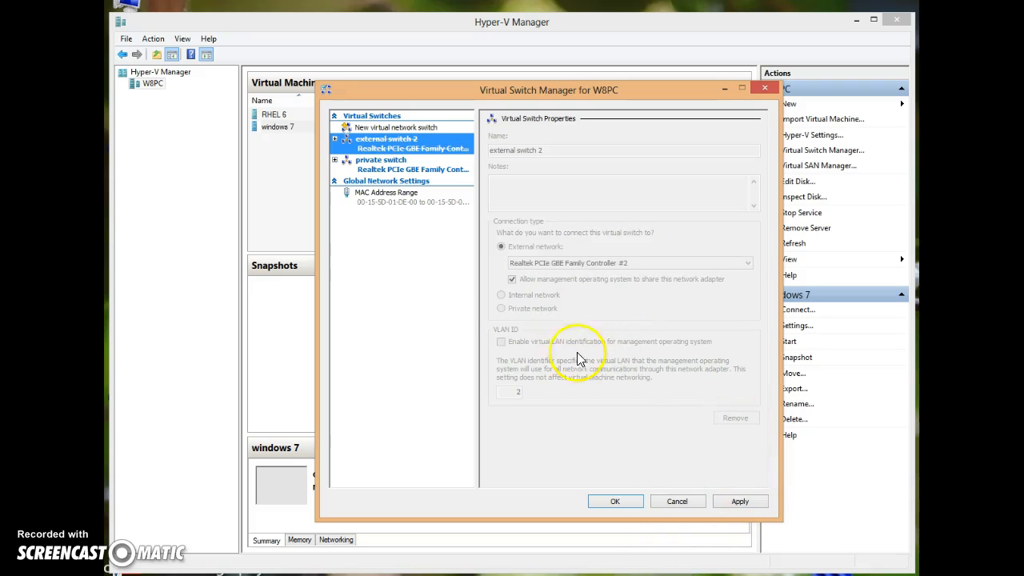
left_click(388, 162)
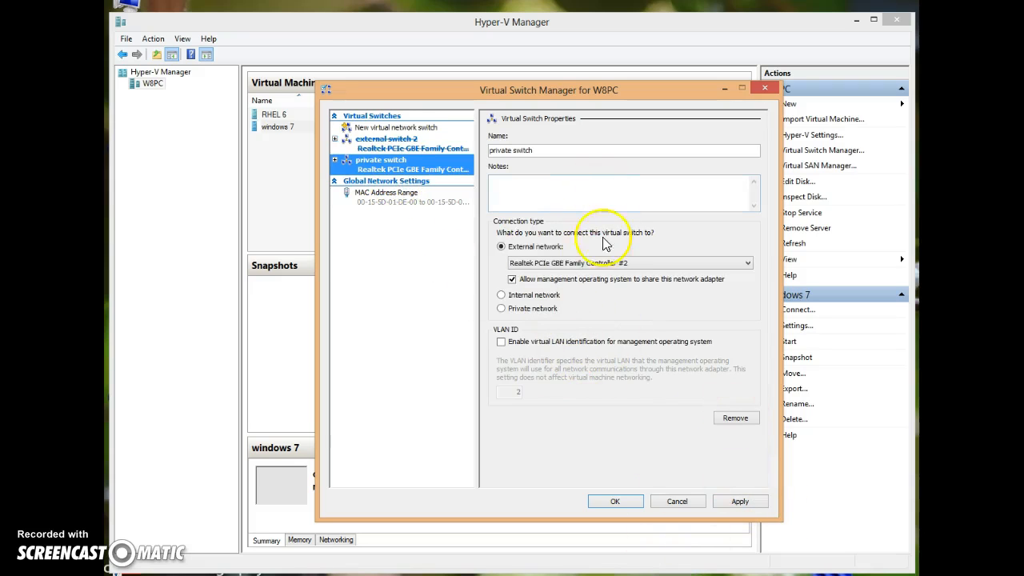
left_click(740, 500)
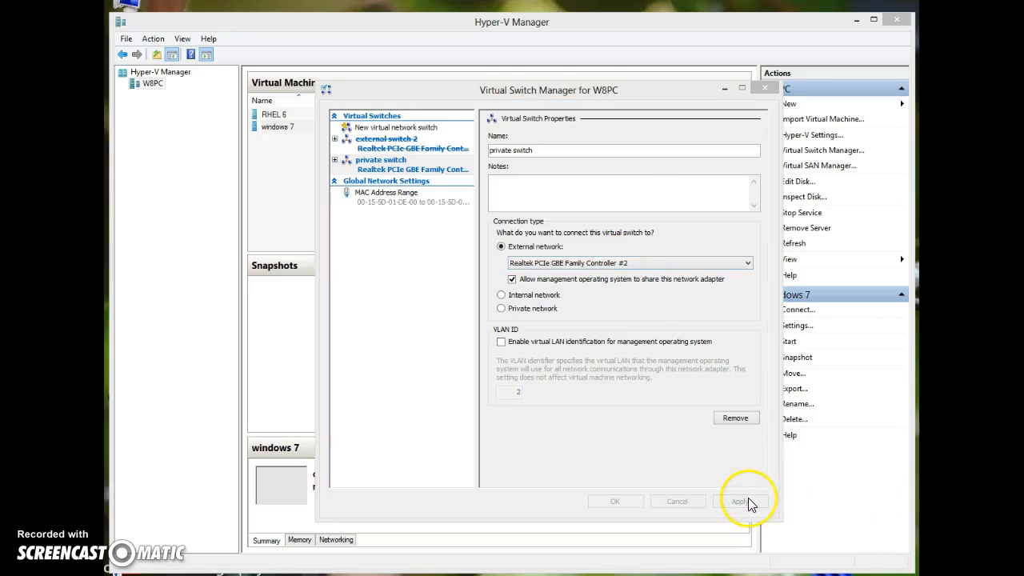
left_click(586, 370)
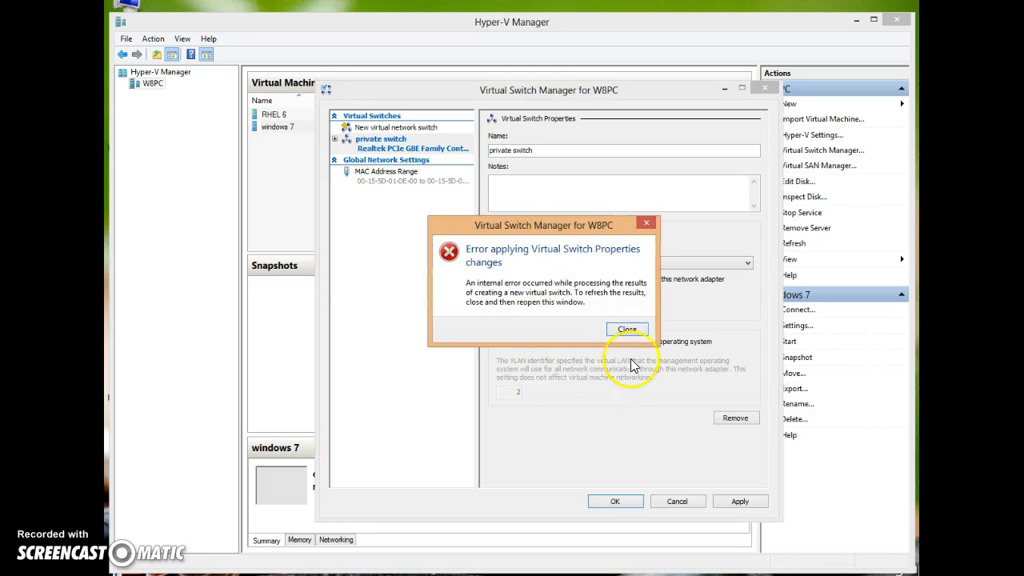
left_click_drag(567, 225, 576, 224)
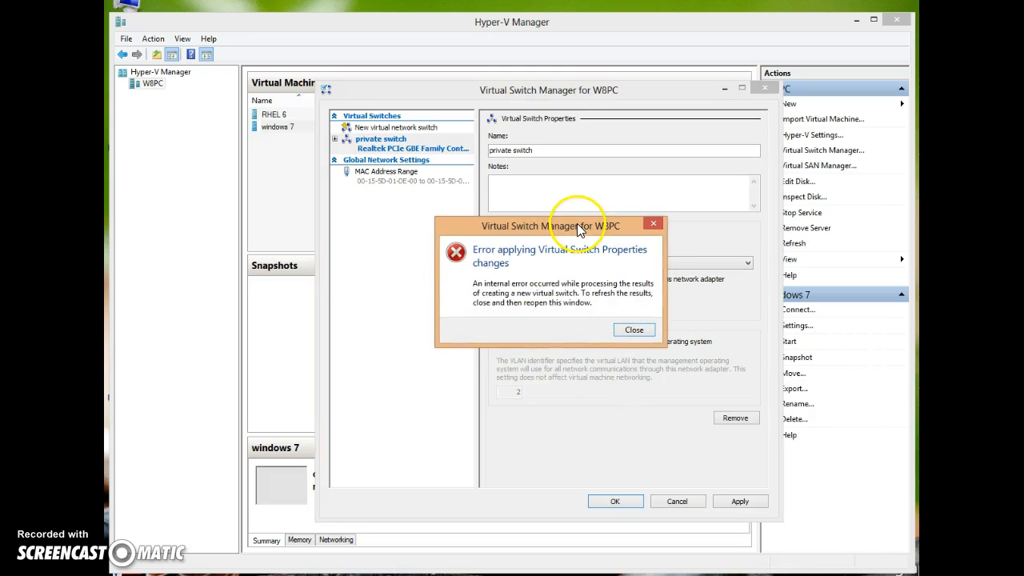
left_click_drag(571, 219, 574, 224)
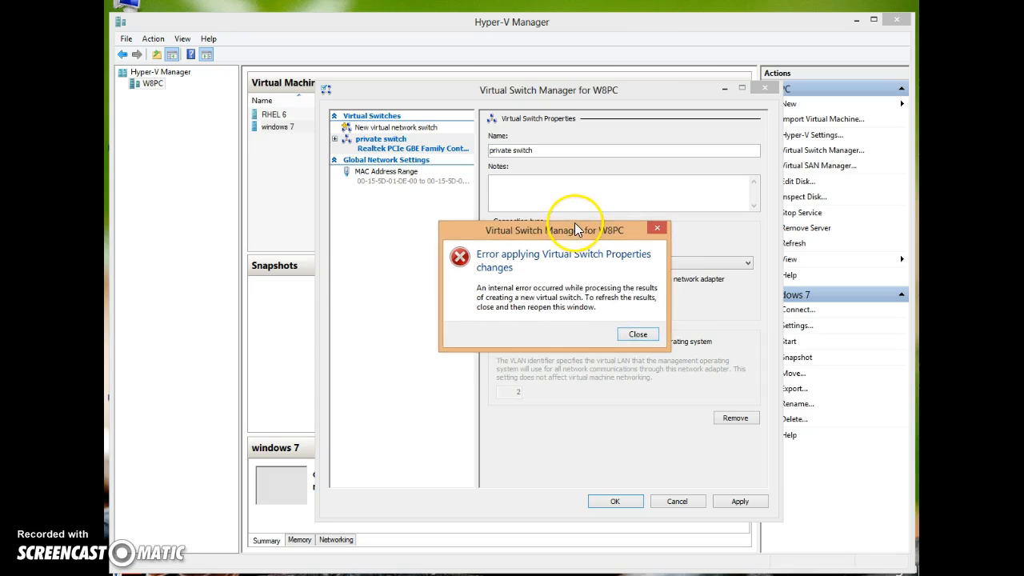
left_click(632, 334)
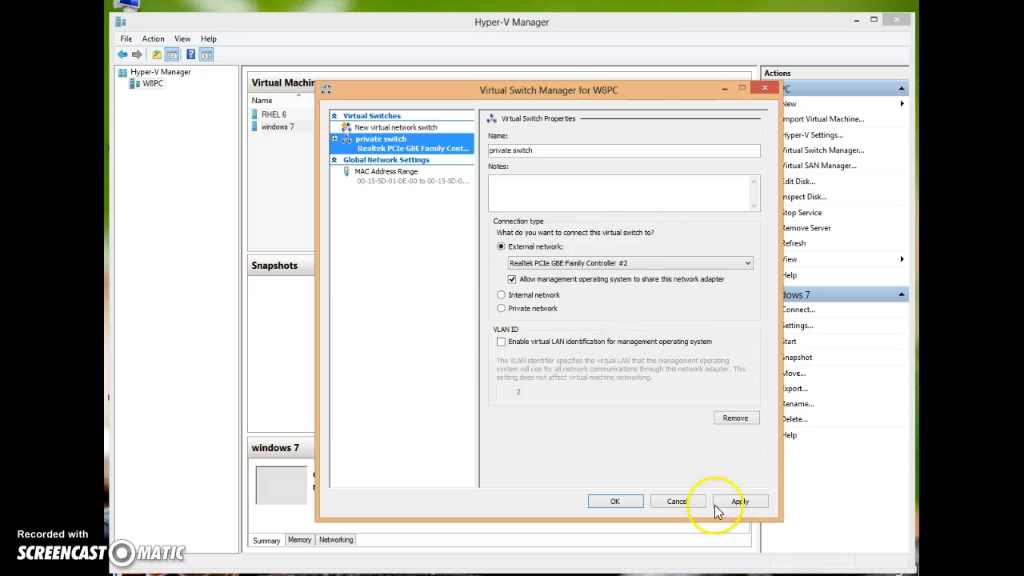
left_click_drag(672, 93, 671, 84)
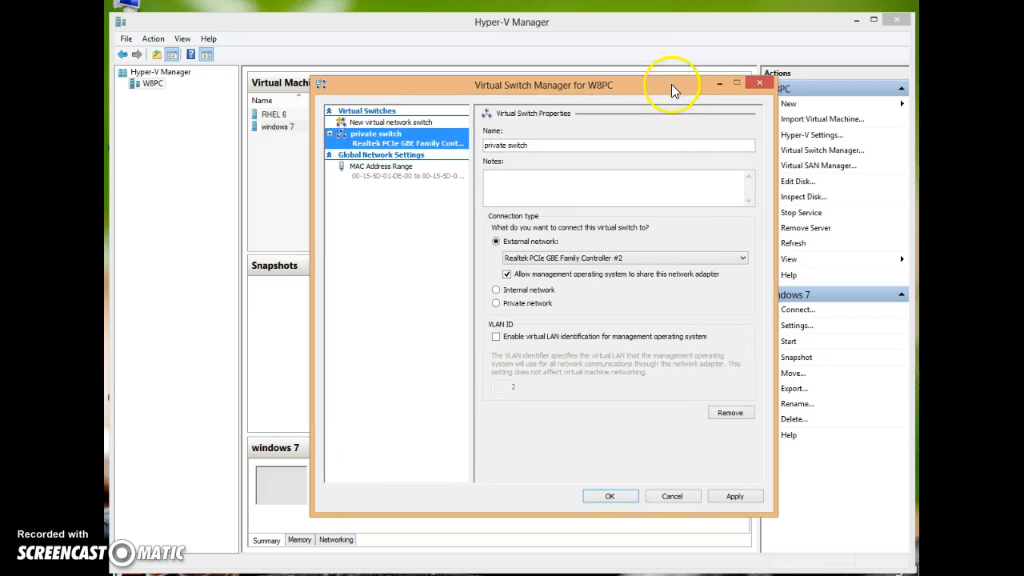
left_click(761, 85)
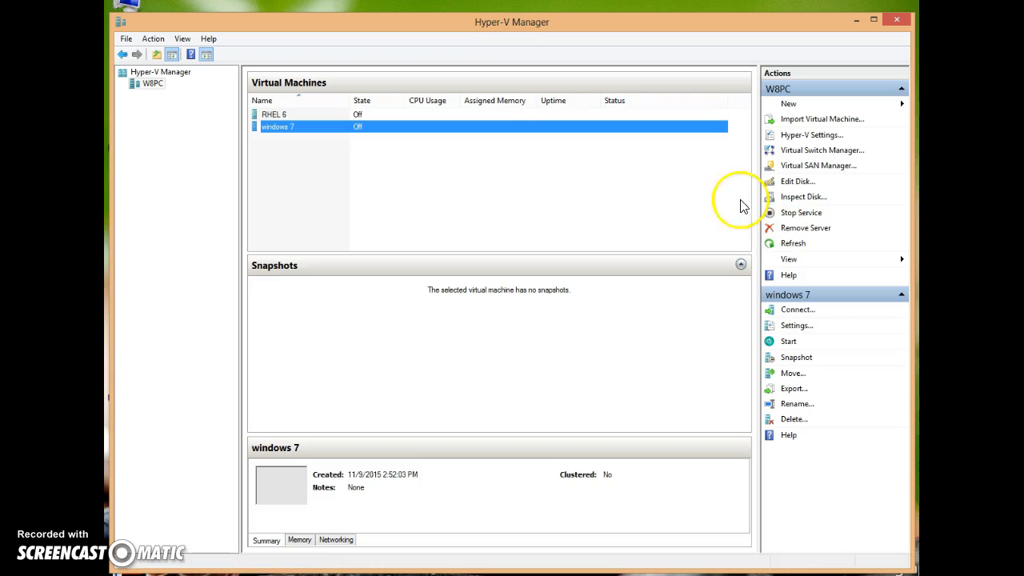
Step: Reopen the Virtual Switch Manager and create a Private virtual switch named "private", saving the change
left_click(821, 151)
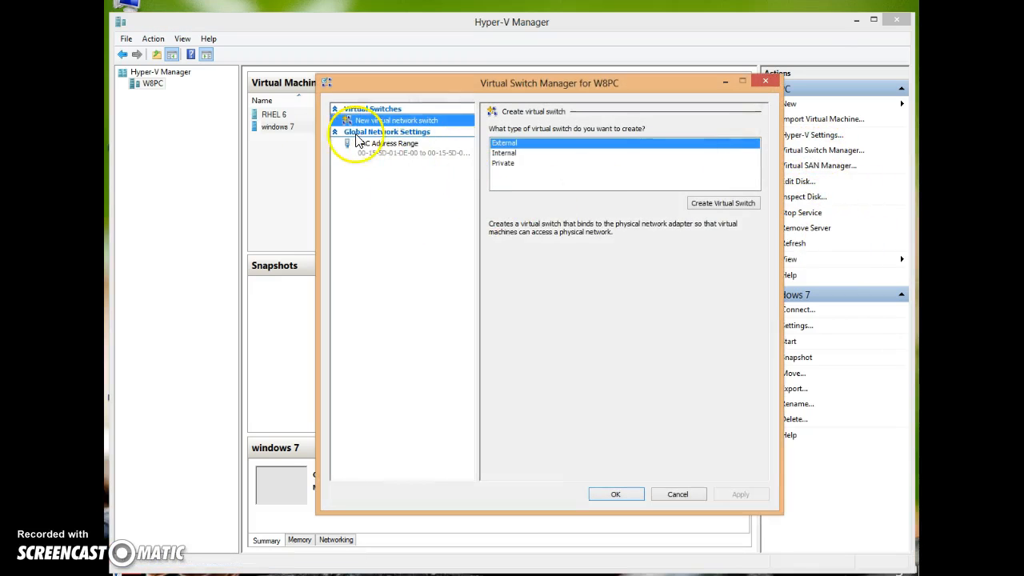
left_click(512, 163)
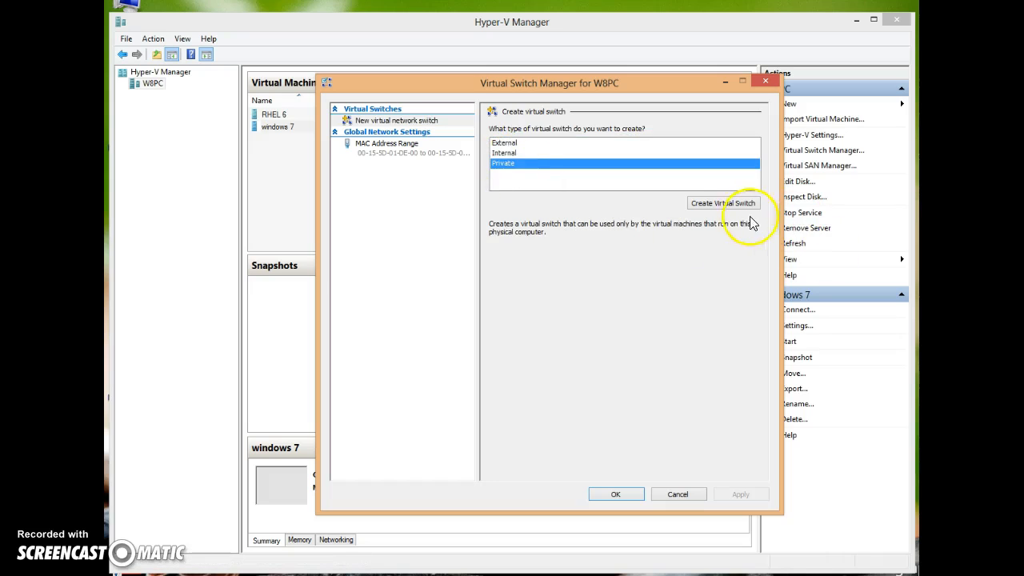
left_click(724, 204)
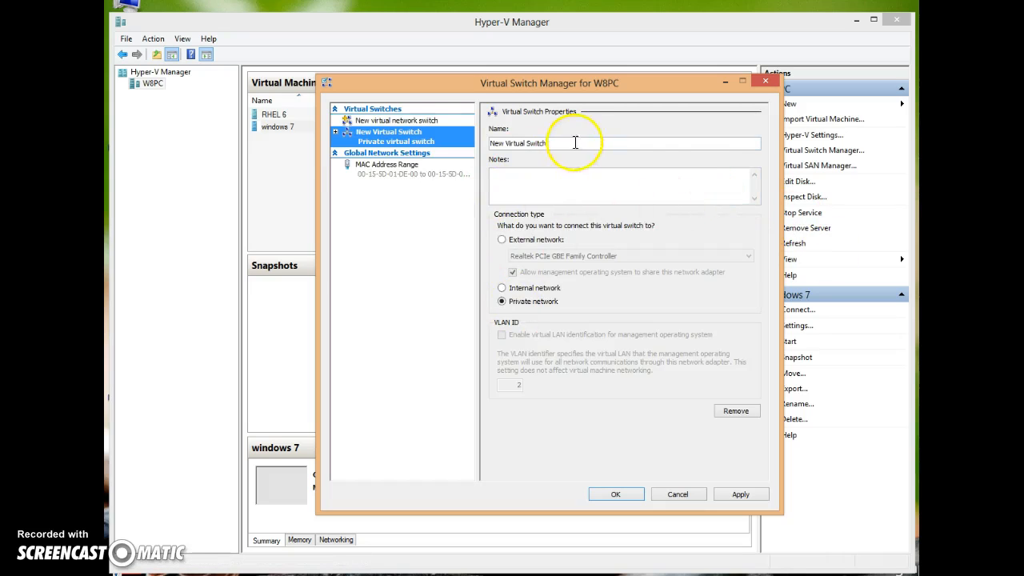
left_click_drag(575, 142, 252, 132)
type("private")
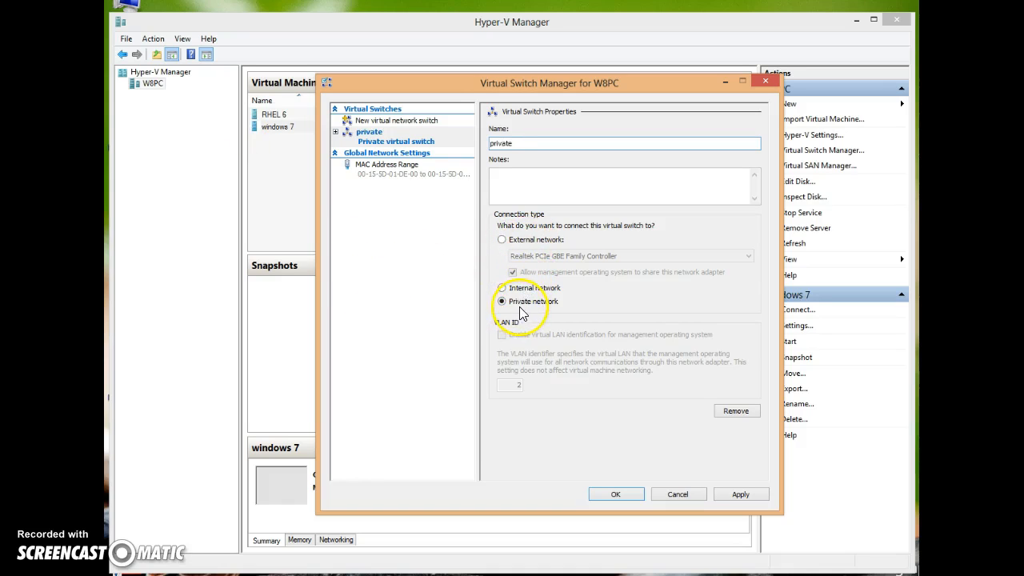
left_click(740, 496)
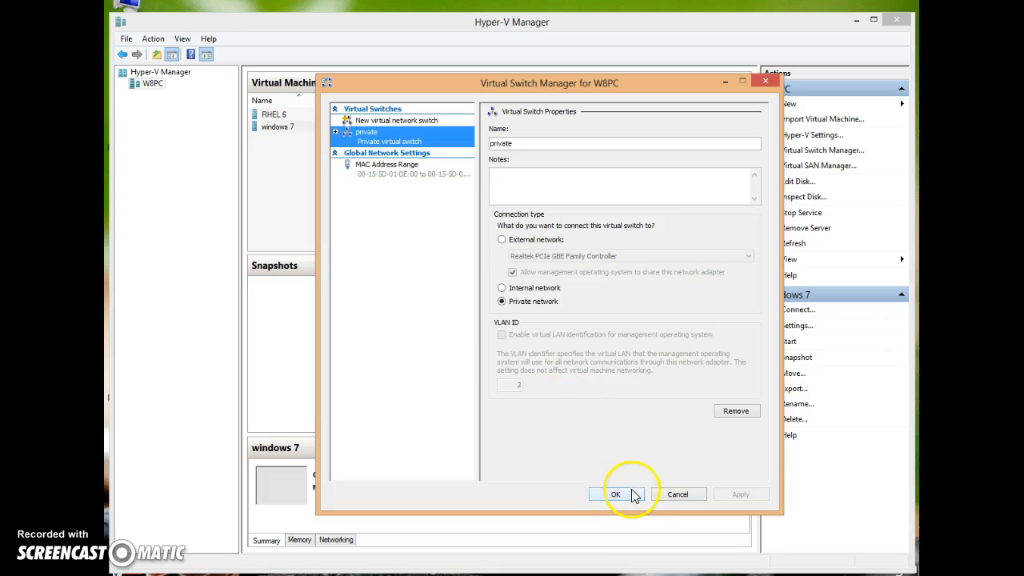
left_click(616, 494)
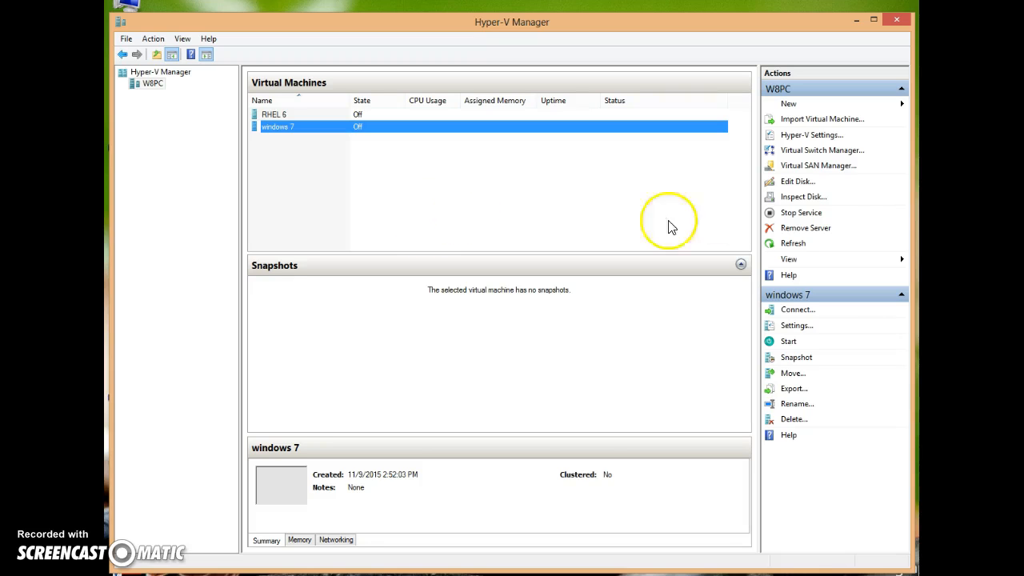
Step: Open the Virtual Switch Manager again and create an Internal virtual switch named "internal"
left_click(812, 150)
left_click_drag(606, 83, 638, 83)
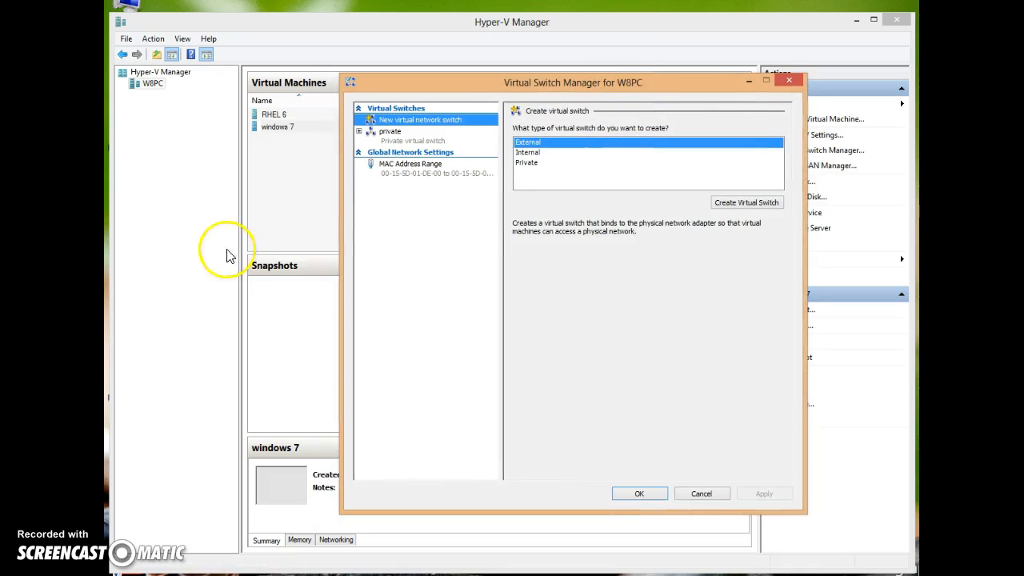
left_click(535, 152)
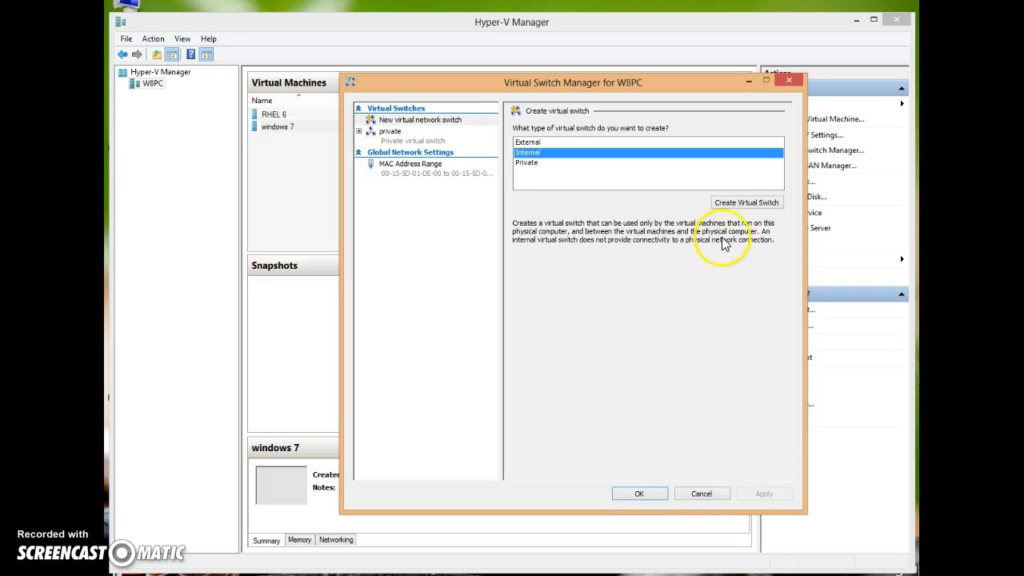
left_click(744, 203)
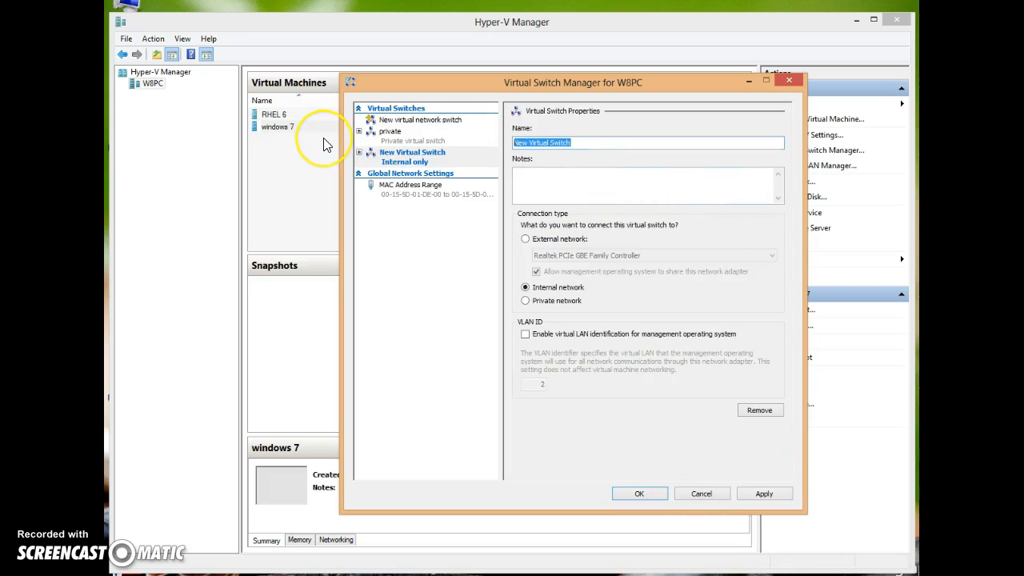
type("internal")
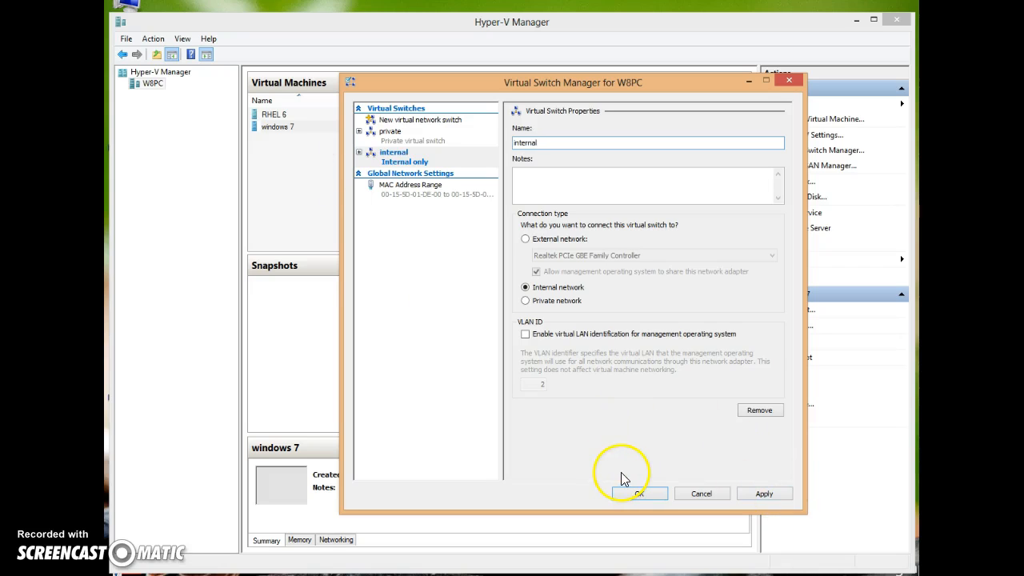
left_click_drag(611, 81, 596, 65)
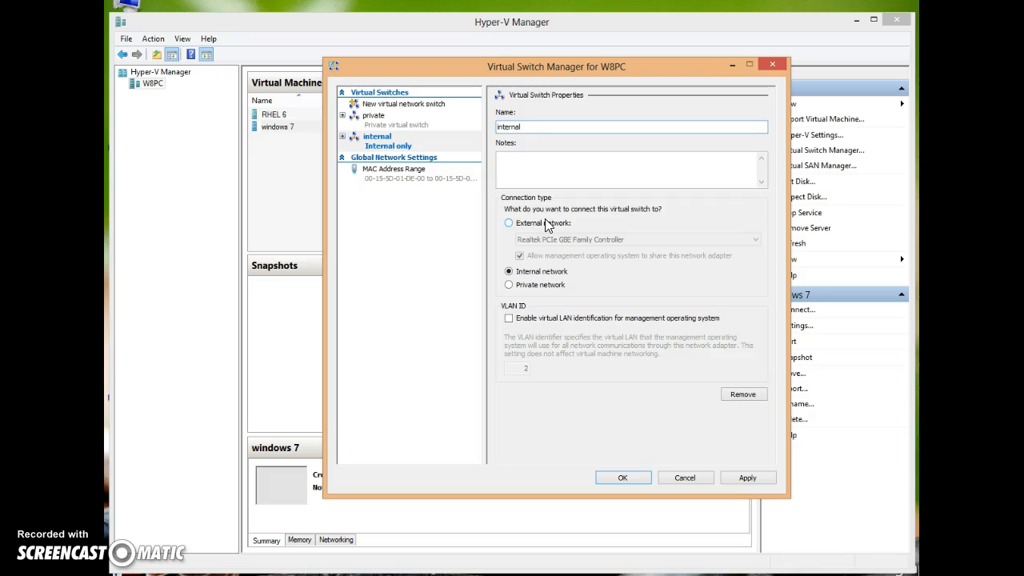
mouse_move(617, 67)
left_mouse_down()
mouse_move(605, 64)
mouse_move(613, 58)
left_mouse_up()
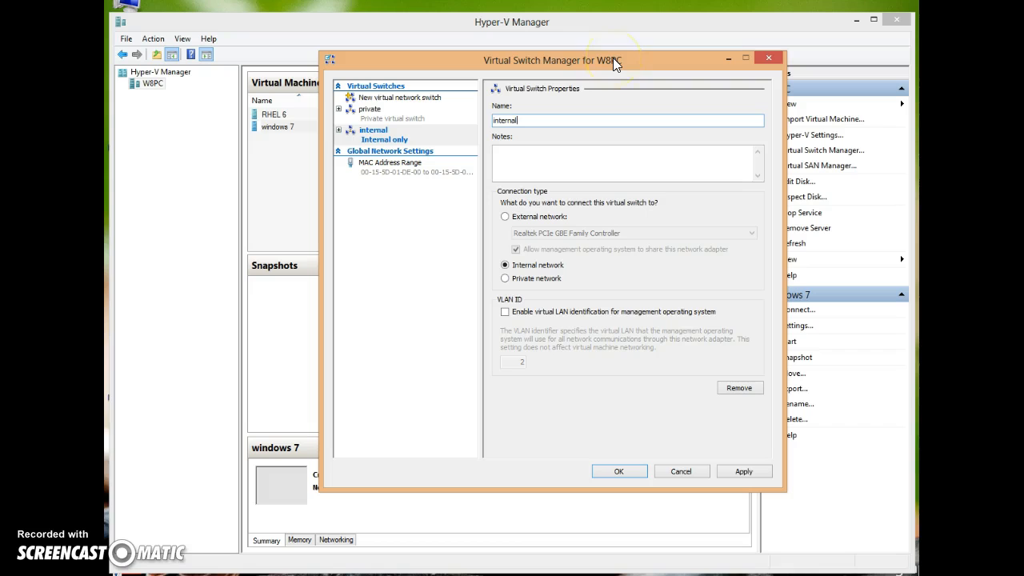
left_click_drag(613, 58, 611, 56)
left_click(598, 180)
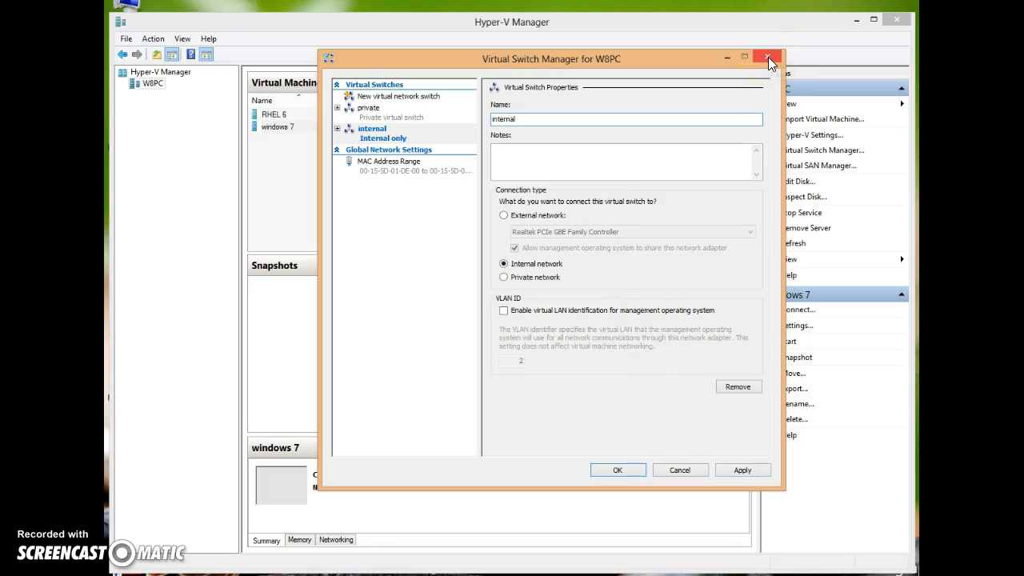
left_click(376, 112)
left_click(384, 140)
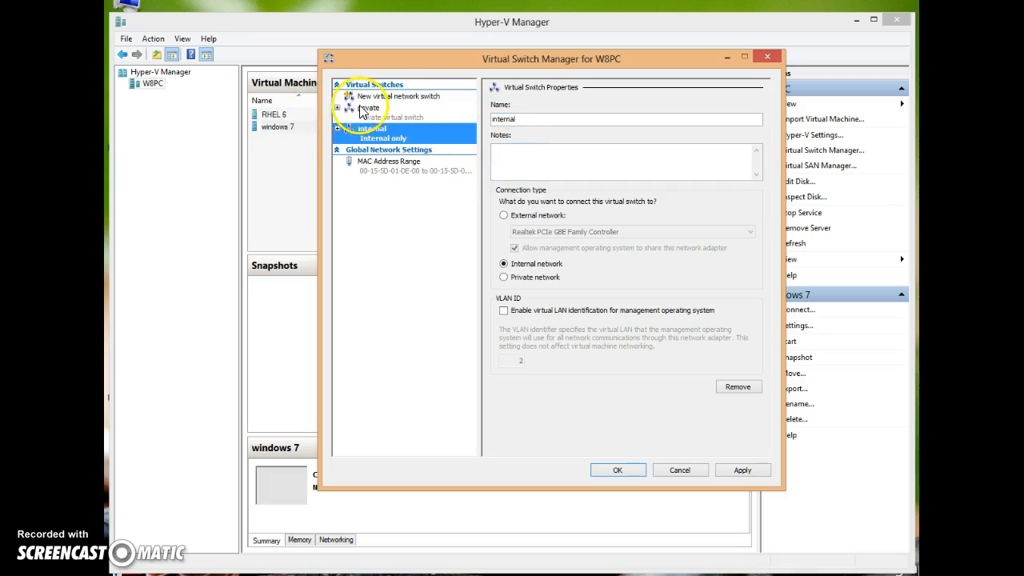
Step: Create an External virtual switch named "external" and connect it to Realtek PCIe GBE Family Controller #2
left_click(393, 96)
left_click(519, 118)
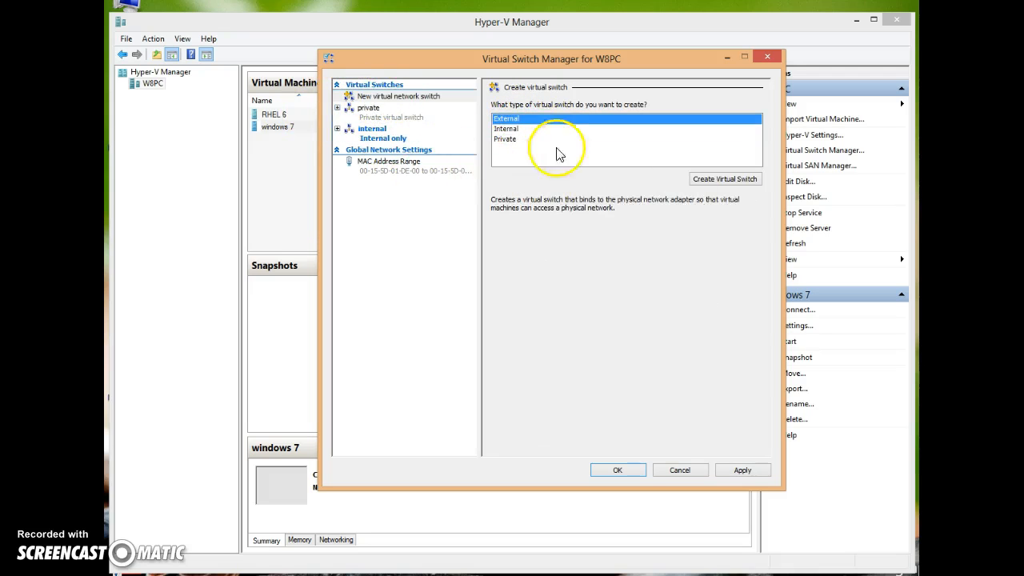
left_click(725, 178)
left_click_drag(573, 119, 293, 124)
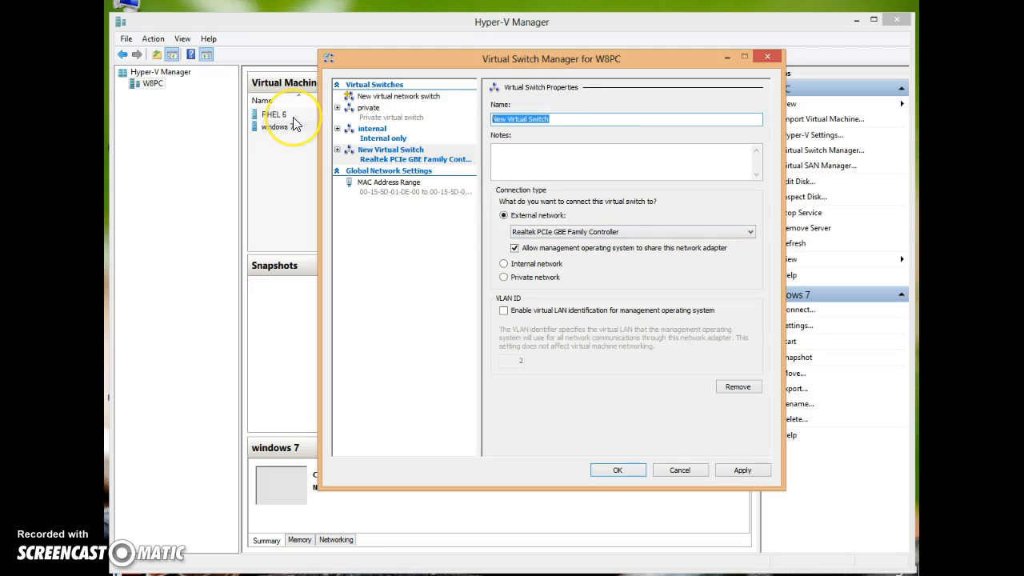
type("external")
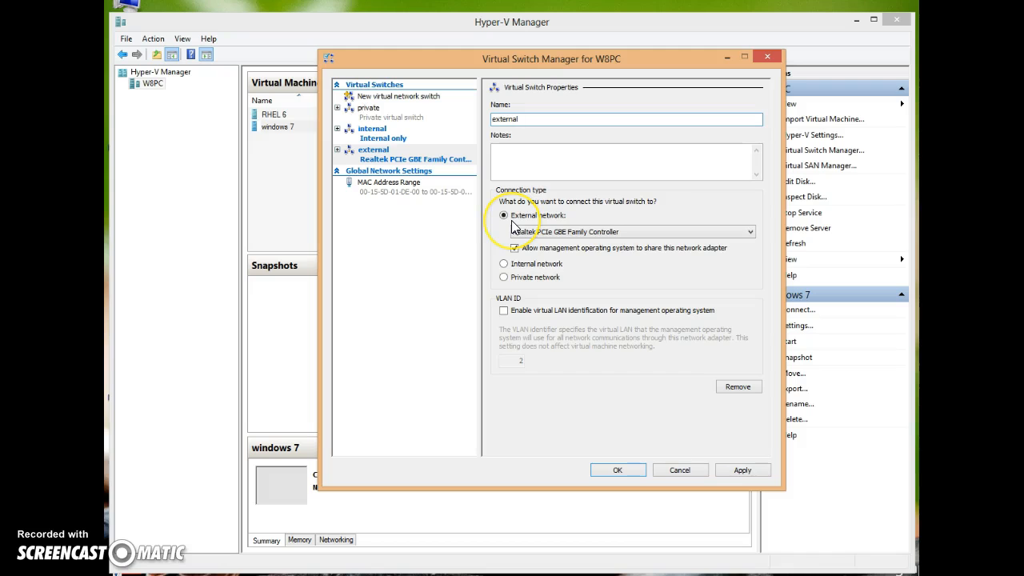
left_click(589, 231)
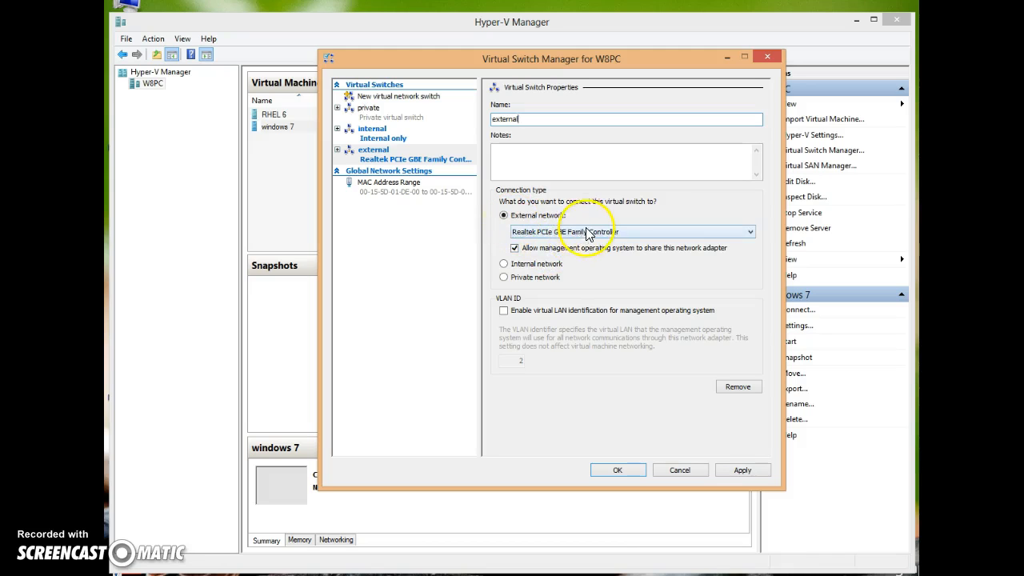
left_click(565, 252)
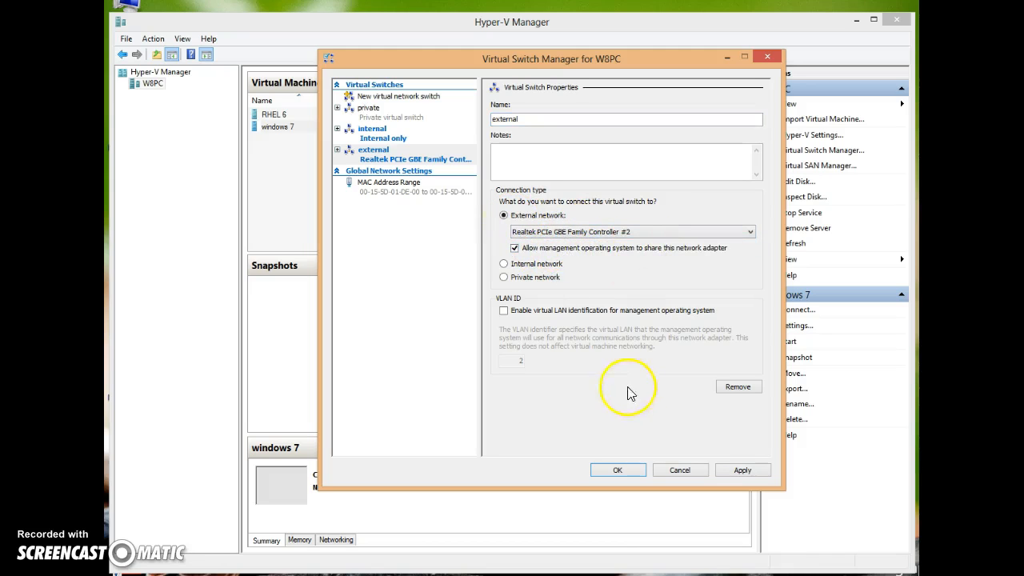
Step: Apply the external virtual switch settings, accept the pending network changes, and close the Virtual Switch Manager
left_click(744, 471)
left_click(583, 312)
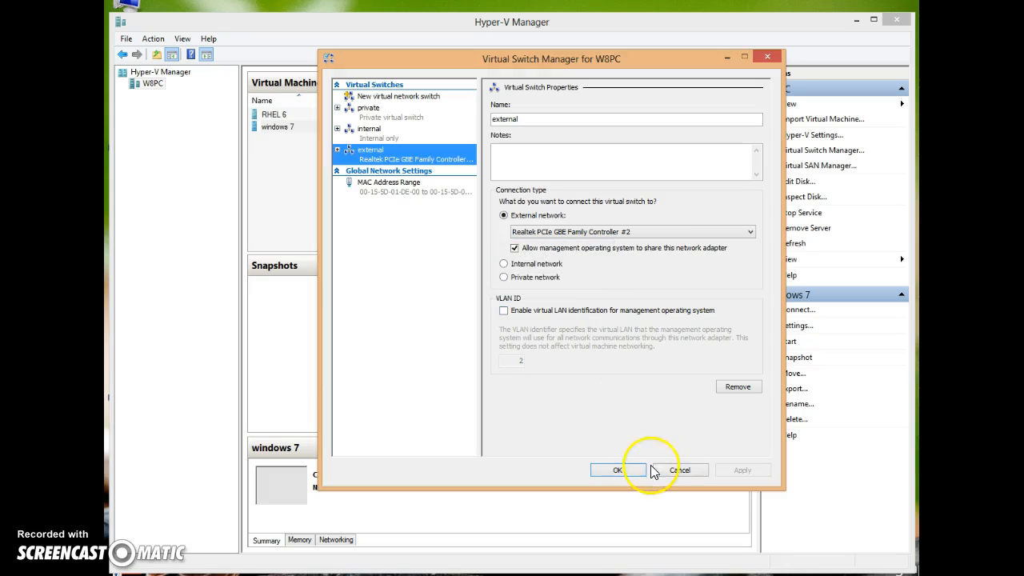
left_click(618, 471)
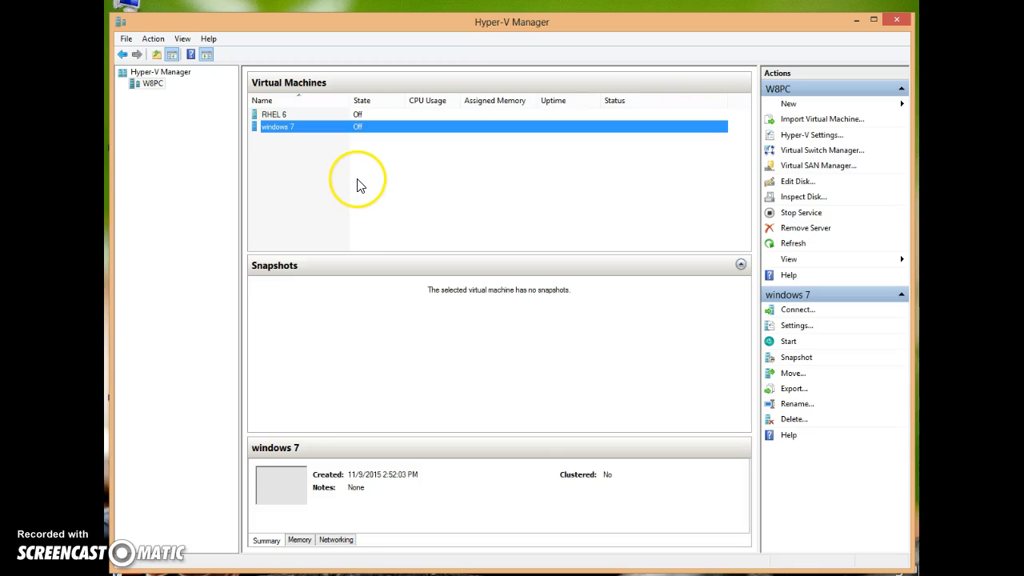
Step: In the settings of the windows 7 virtual machine, connect the network adapter to the "external" virtual switch and save the change
right_click(288, 128)
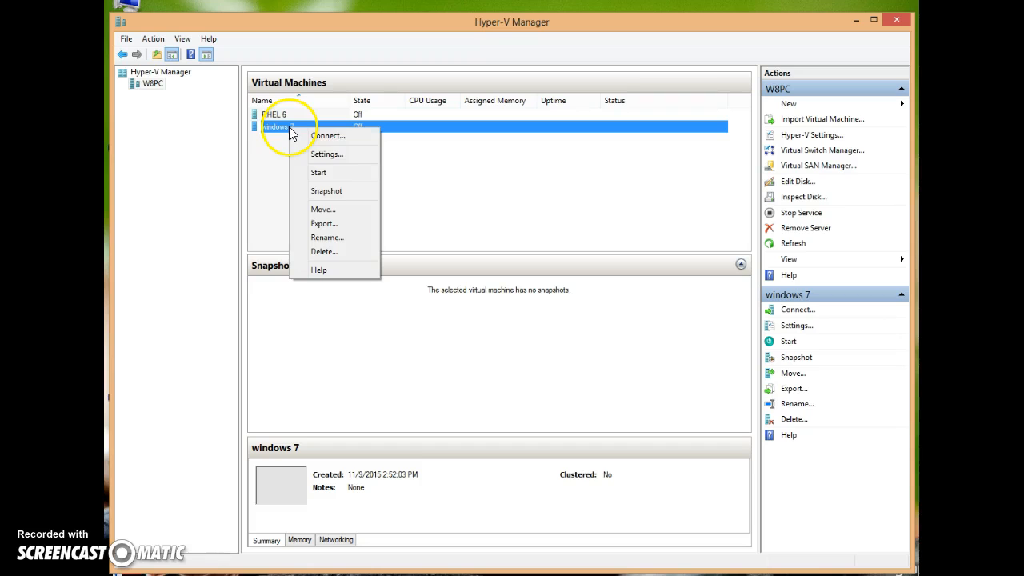
left_click(347, 158)
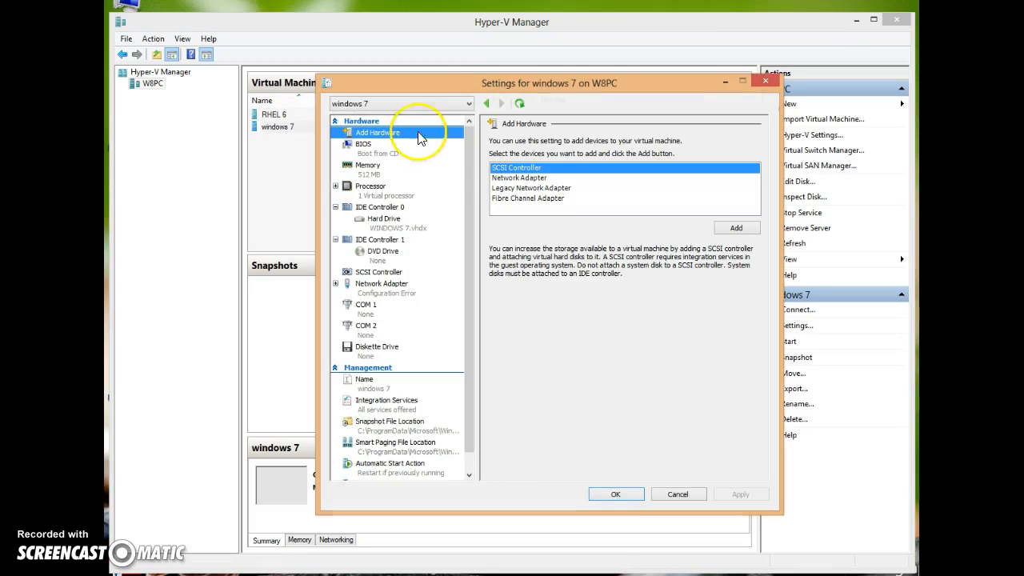
left_click_drag(437, 82, 422, 75)
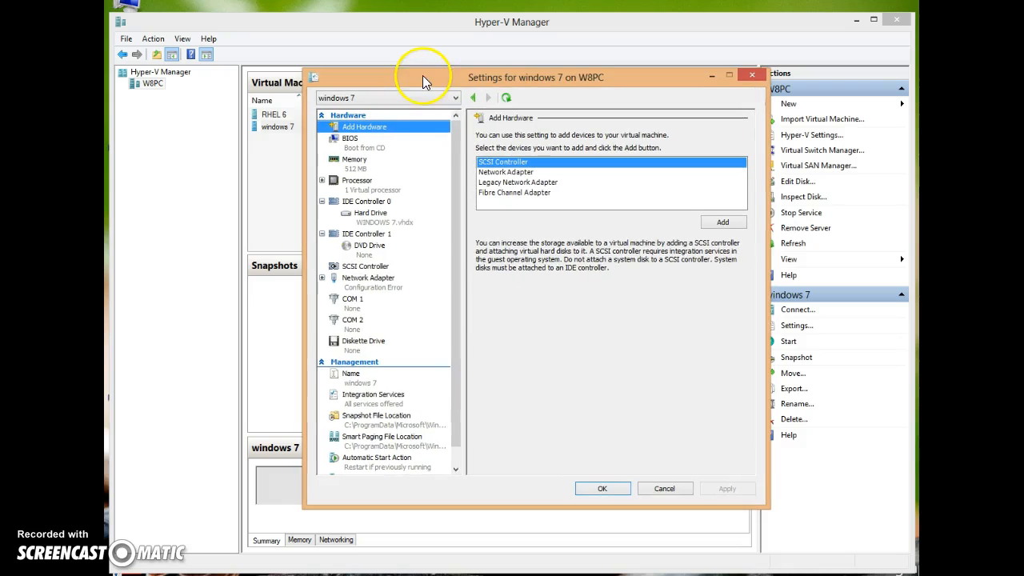
left_click(369, 279)
left_click_drag(400, 80, 380, 70)
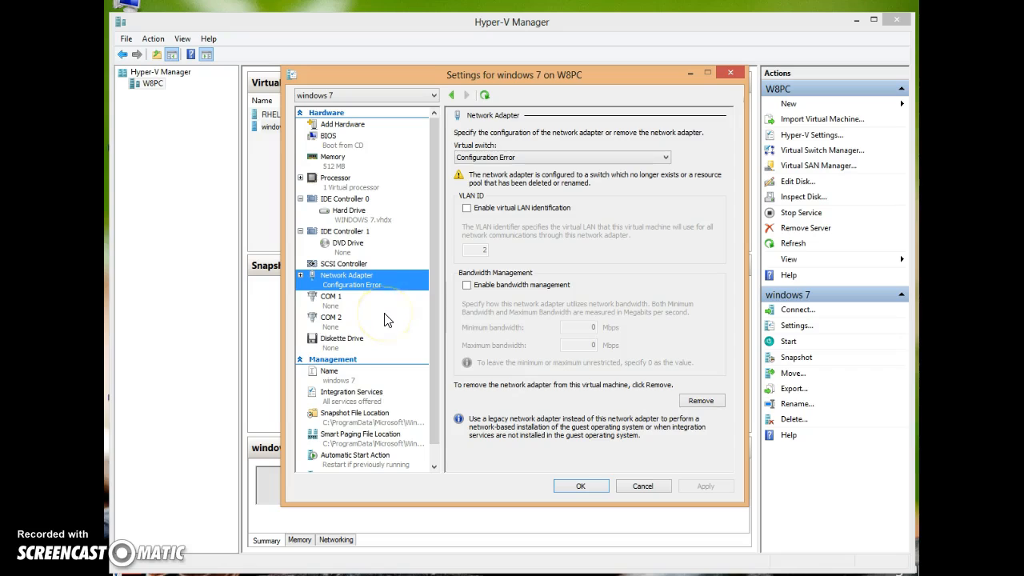
left_click(509, 158)
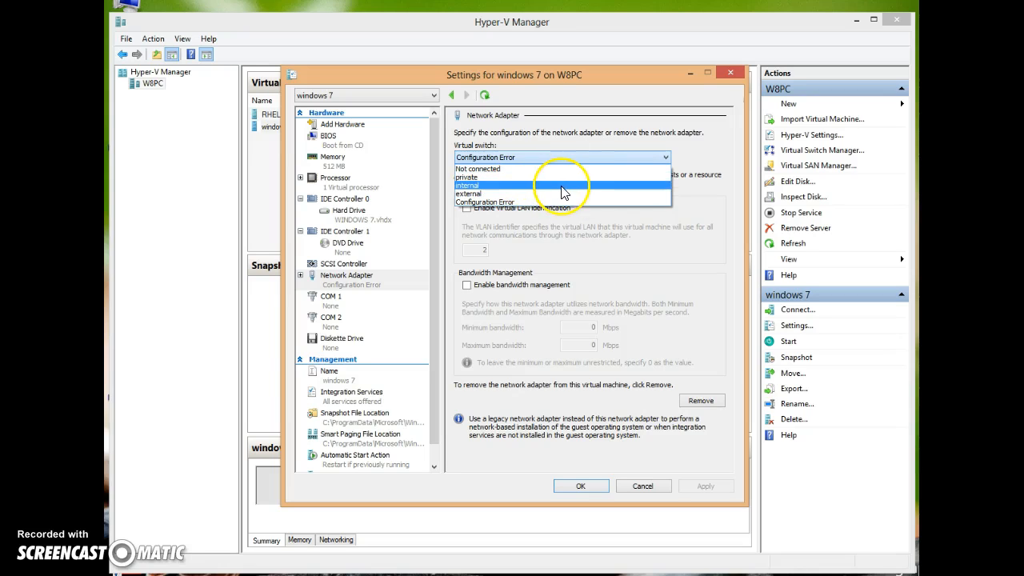
left_click(528, 193)
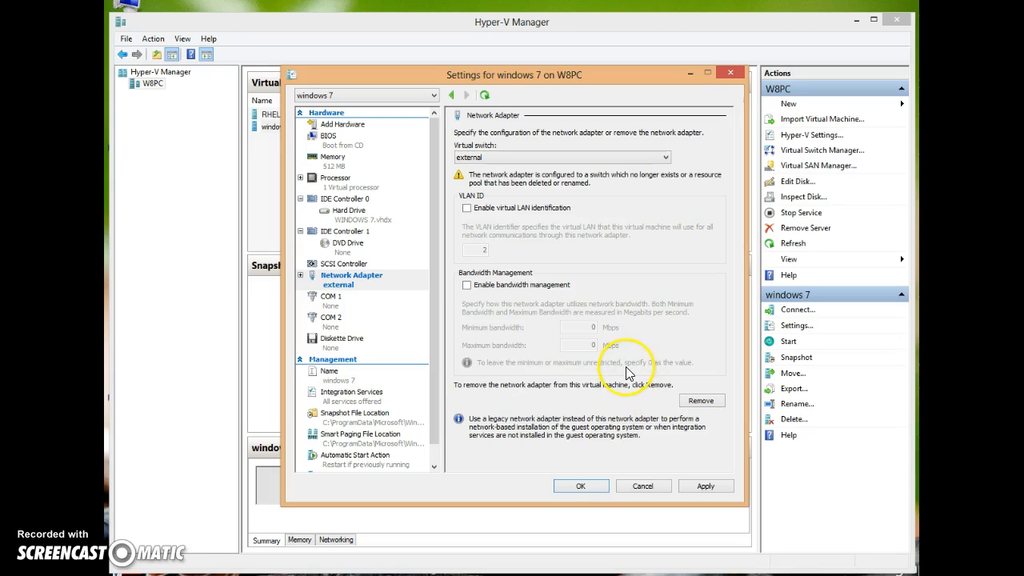
left_click(708, 487)
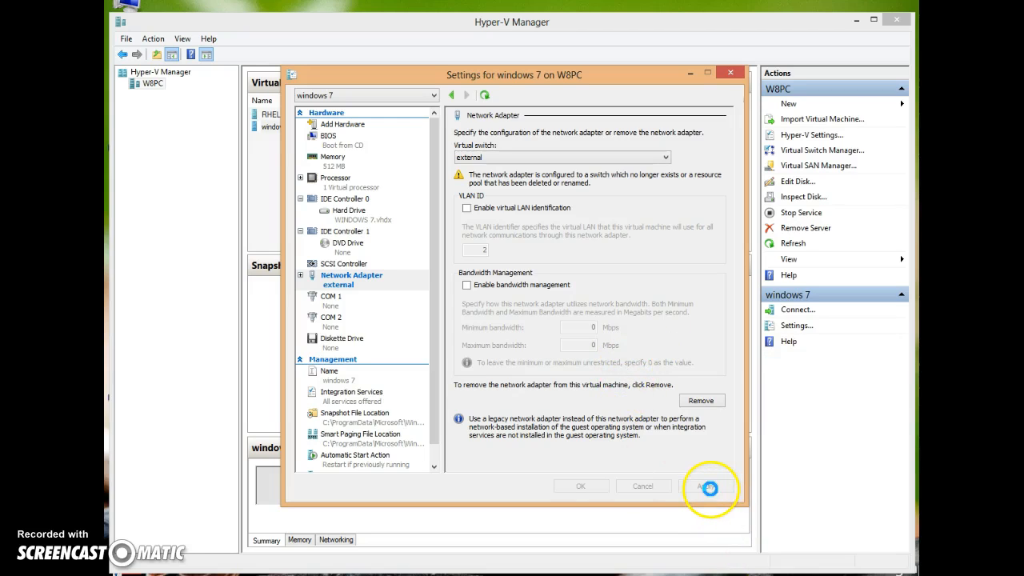
left_click(580, 487)
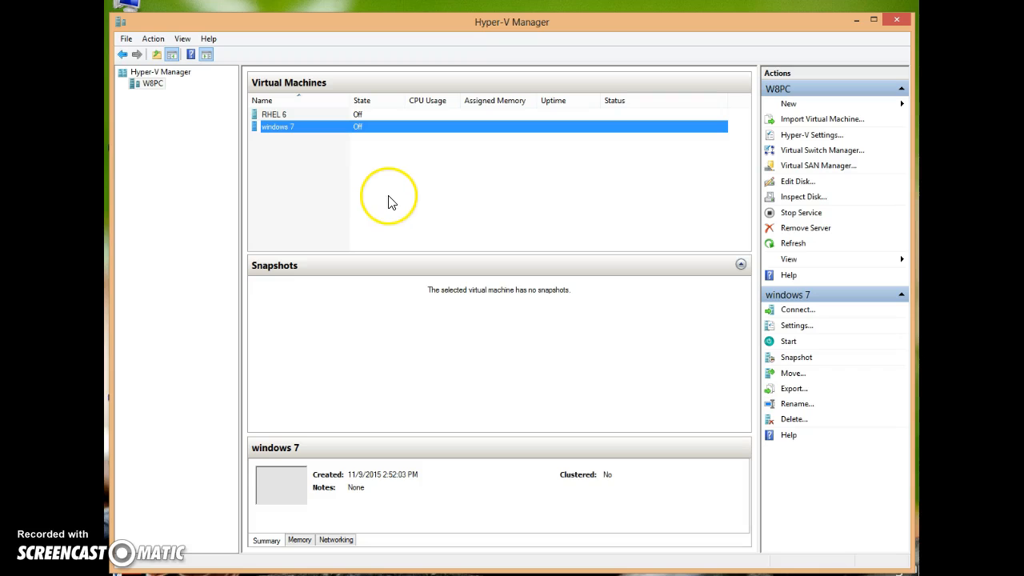
Step: Connect to the windows 7 virtual machine and start it, keeping its console window fully in view while it boots
right_click(354, 128)
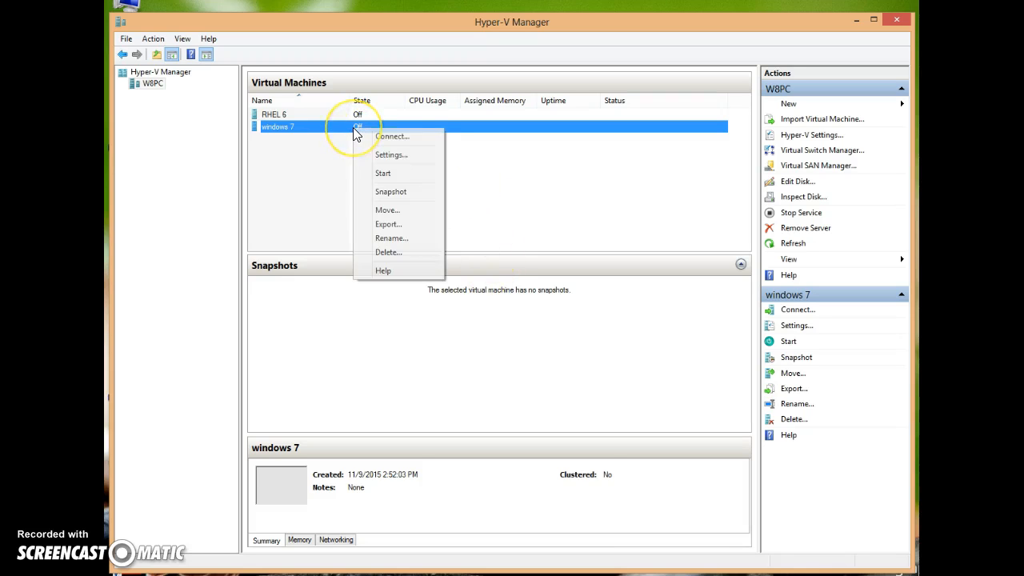
left_click(412, 137)
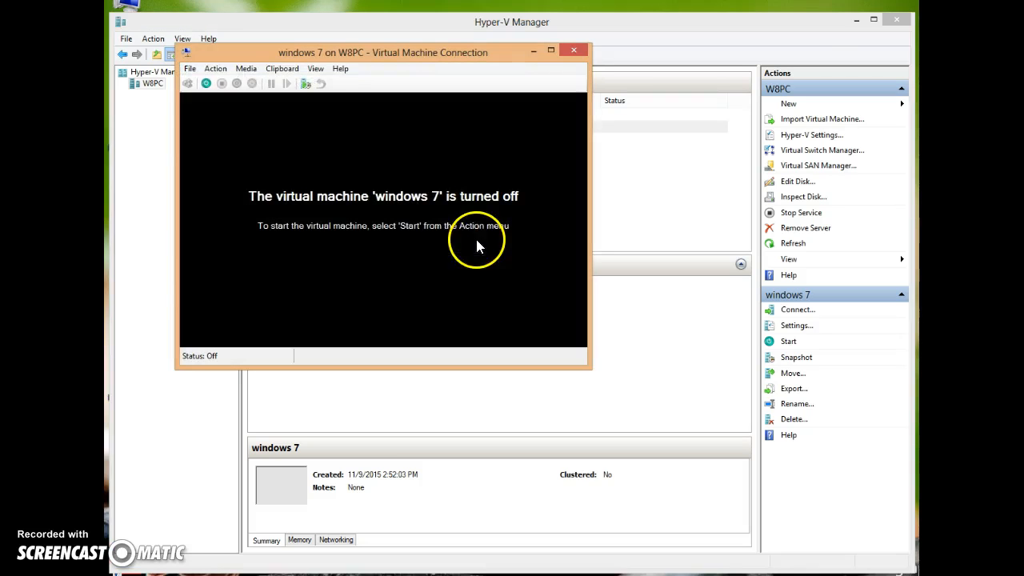
left_click(207, 84)
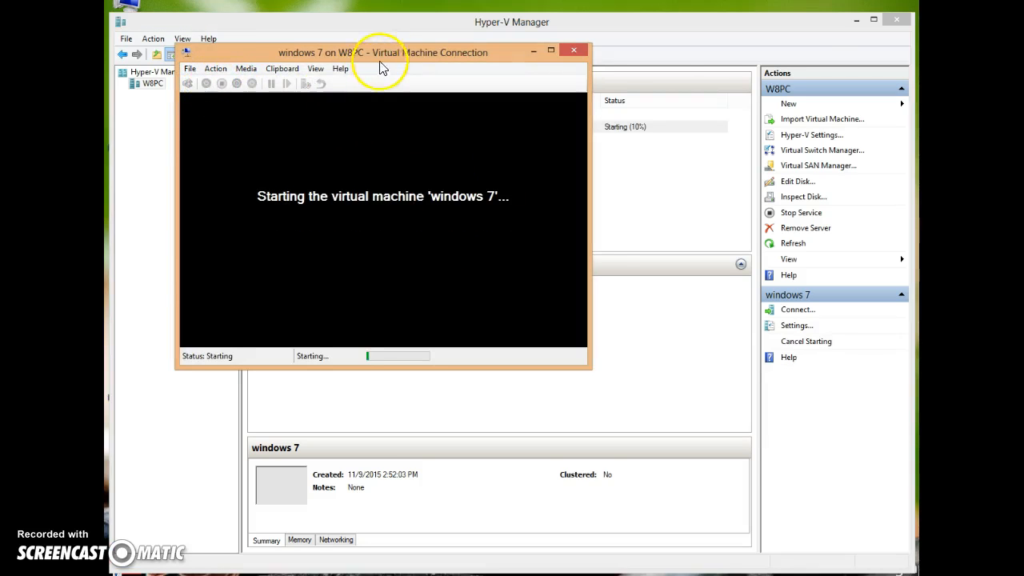
left_click_drag(394, 56, 496, 85)
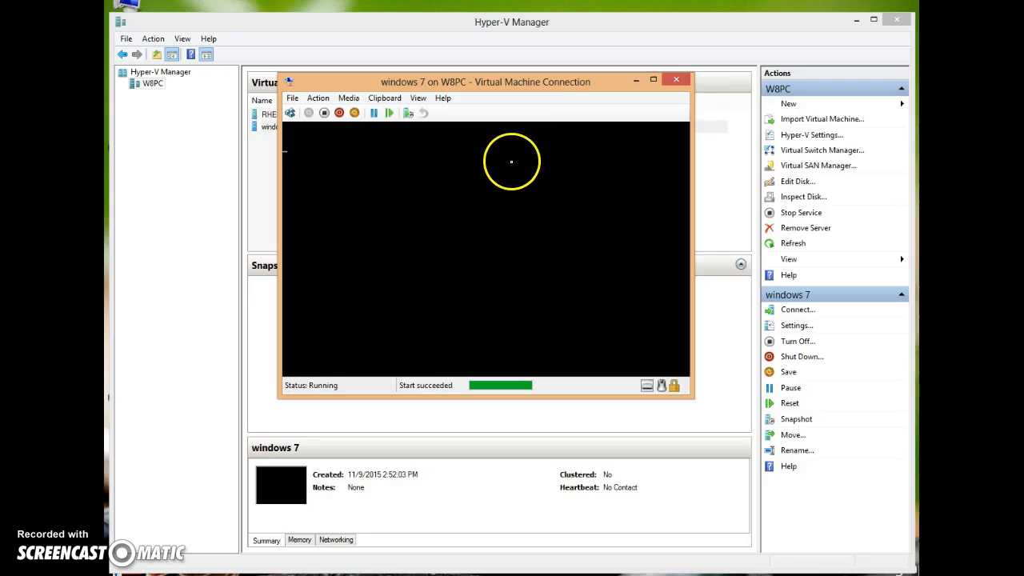
key("Return")
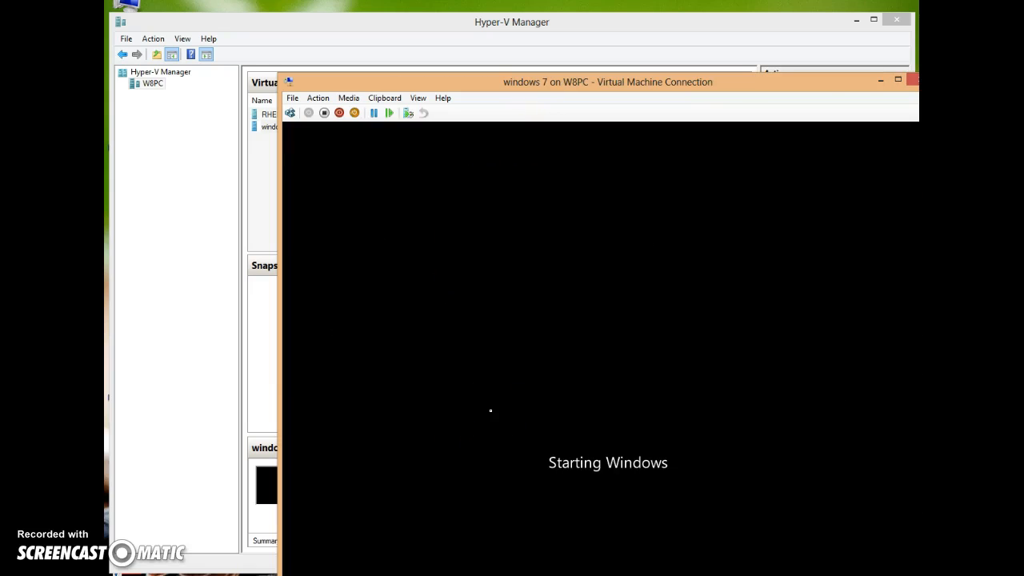
left_click_drag(613, 84, 540, 25)
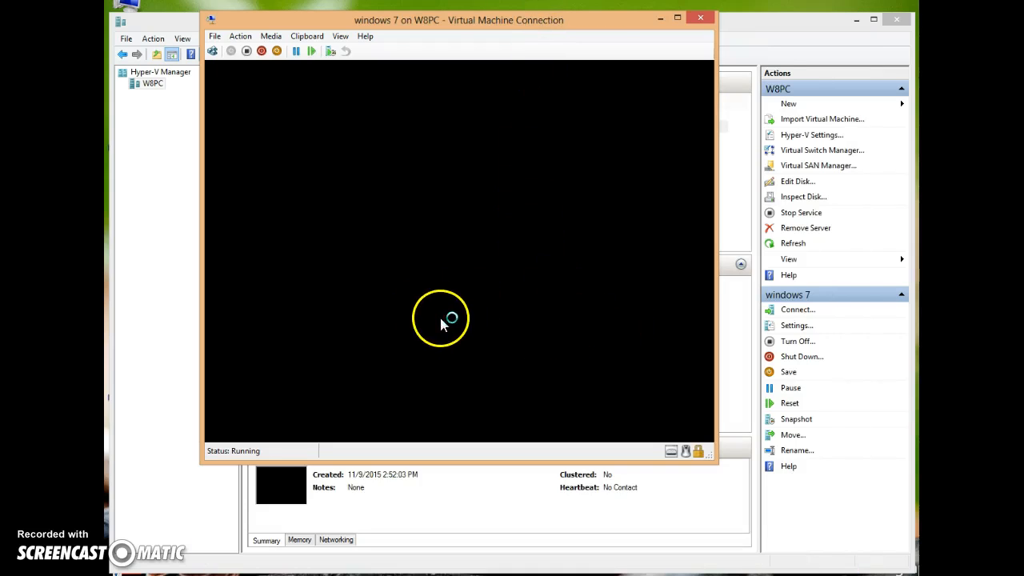
left_click_drag(432, 29, 480, 36)
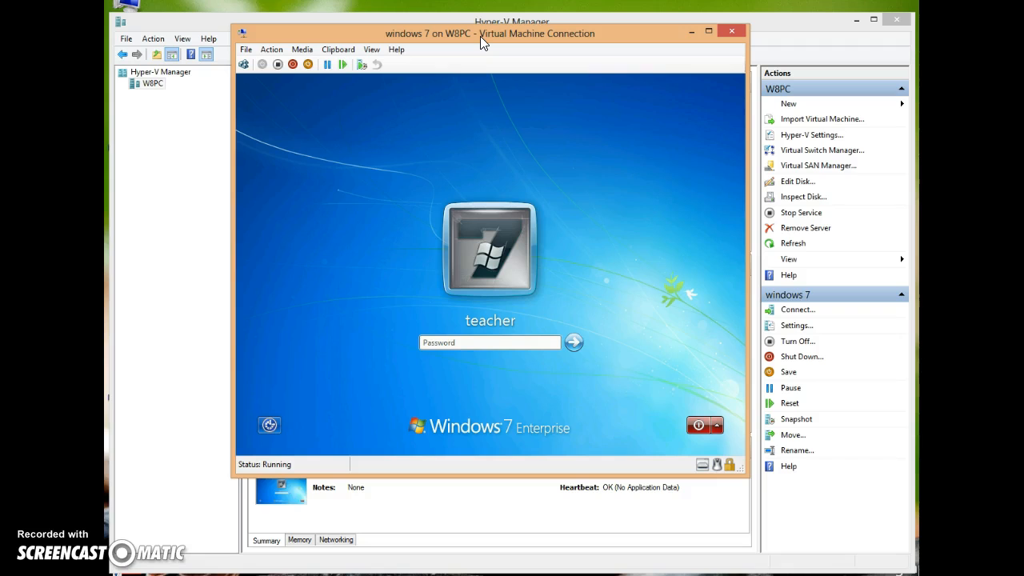
Step: Sign in to the Windows 7 guest with the account password
type("•••")
key("Return")
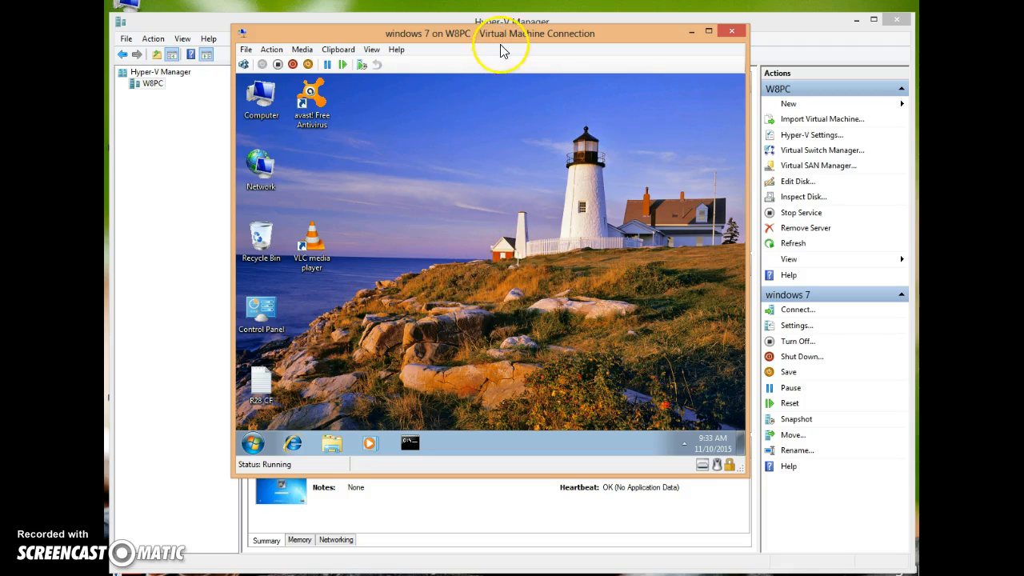
left_click_drag(507, 36, 583, 38)
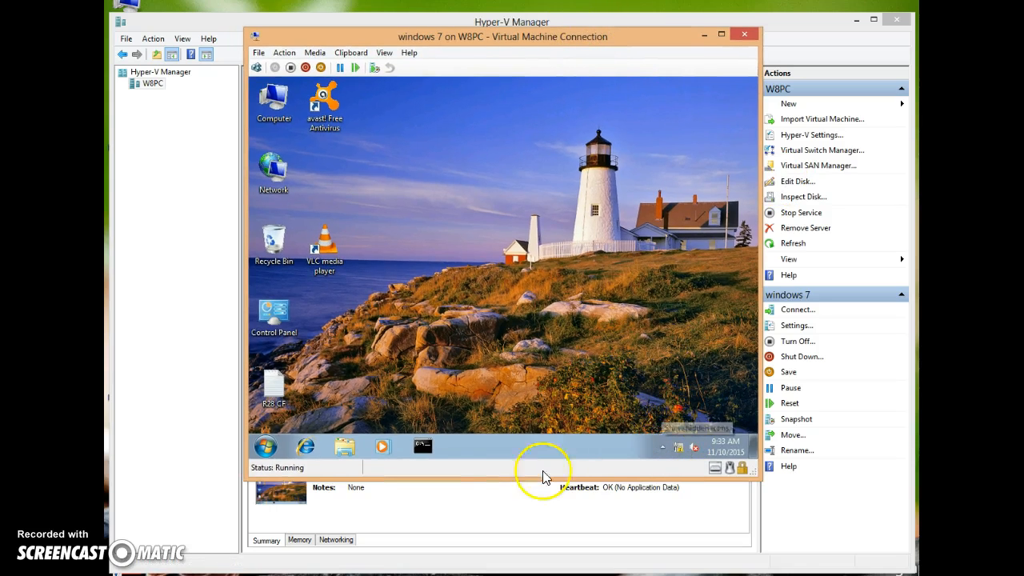
Step: In the guest's Command Prompt, check the IP configuration with ipconfig and ping the host at 172.16.1.222
right_click(680, 454)
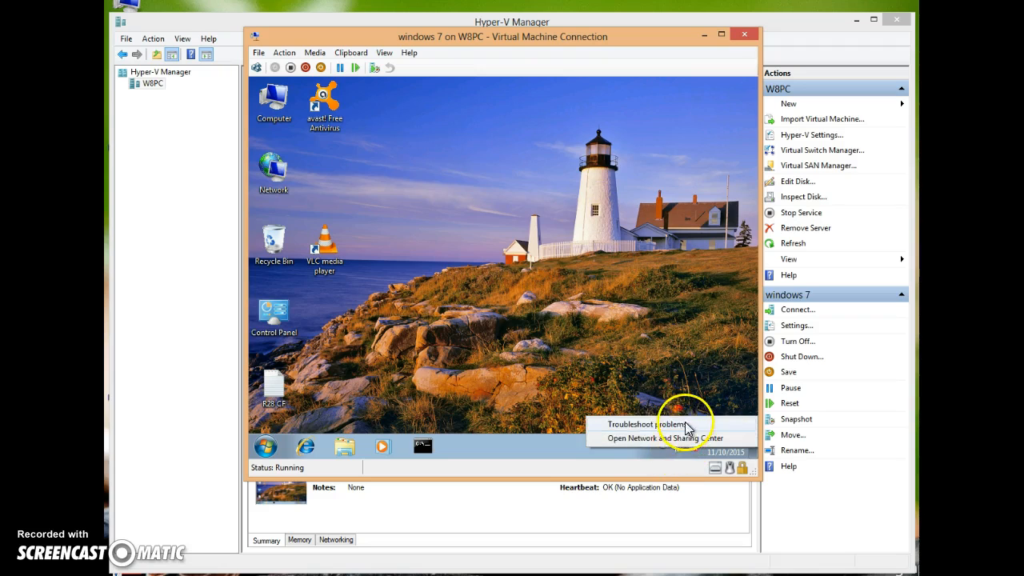
left_click(514, 377)
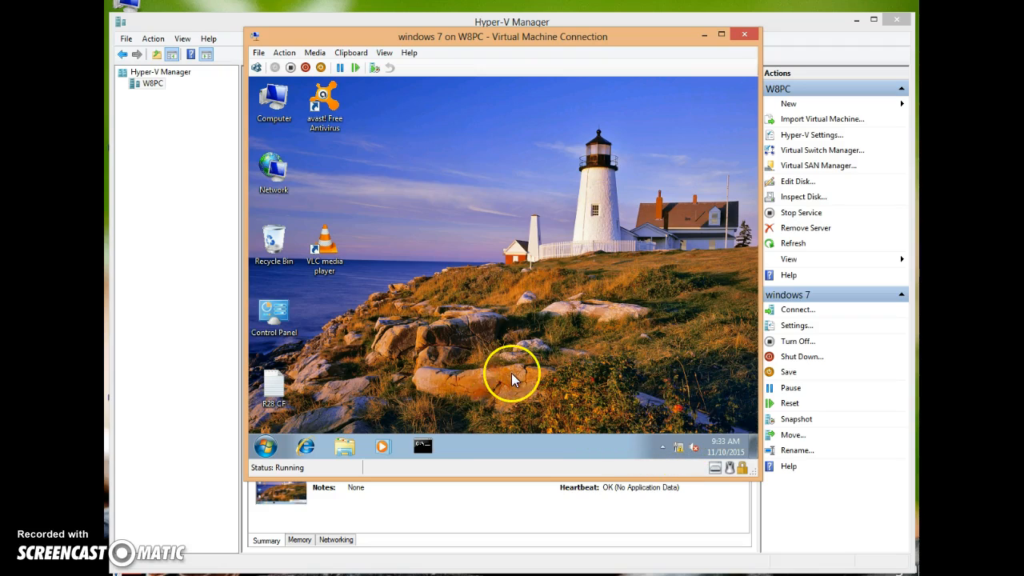
left_click(421, 444)
left_click_drag(530, 168, 510, 163)
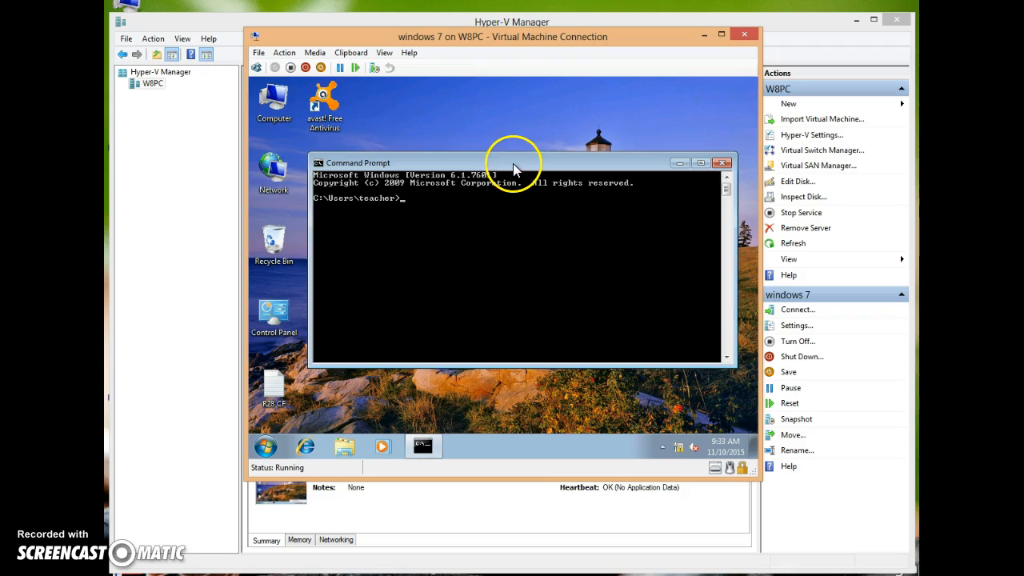
left_click_drag(730, 361, 708, 399)
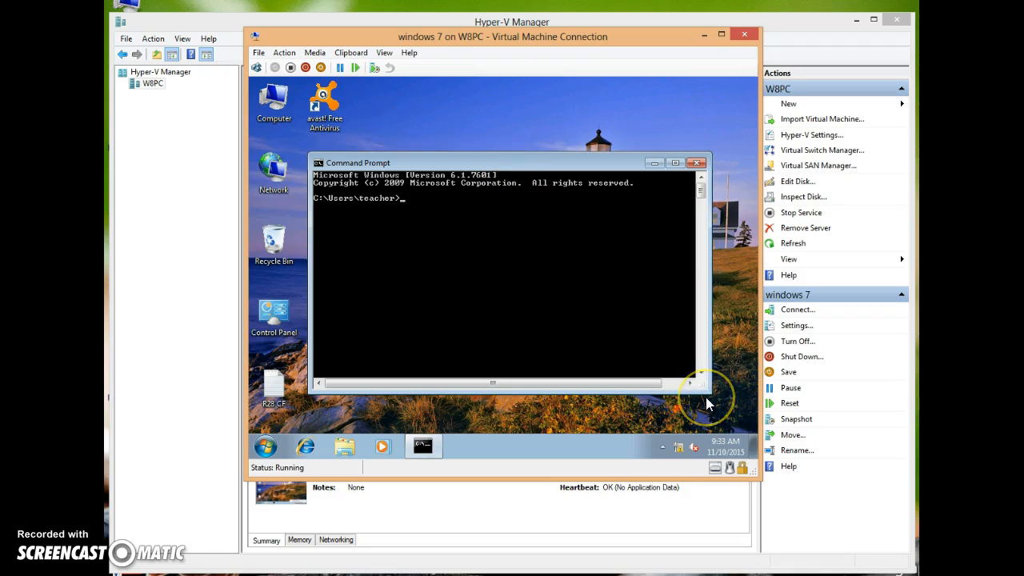
type("ipconfig")
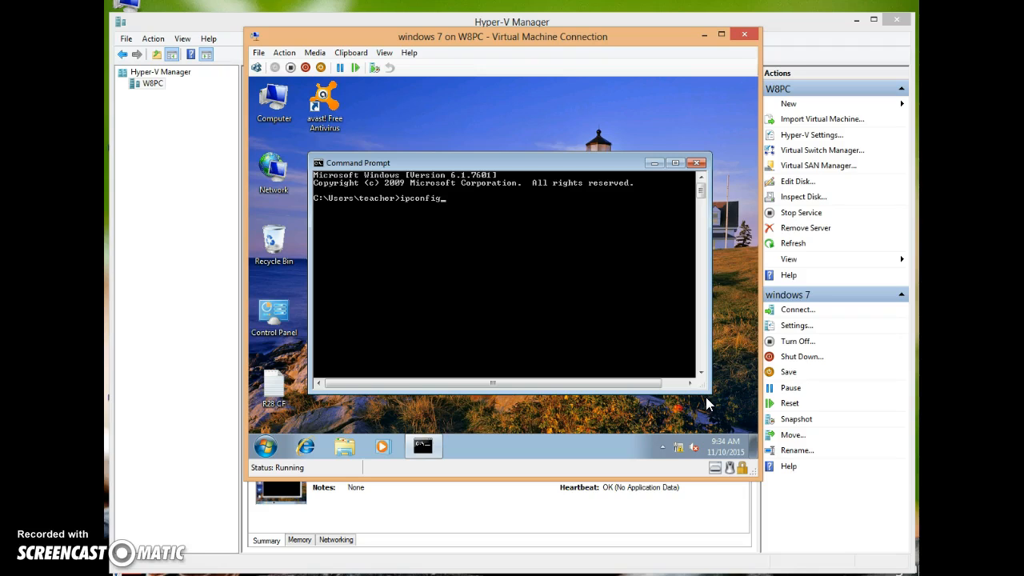
key("Return")
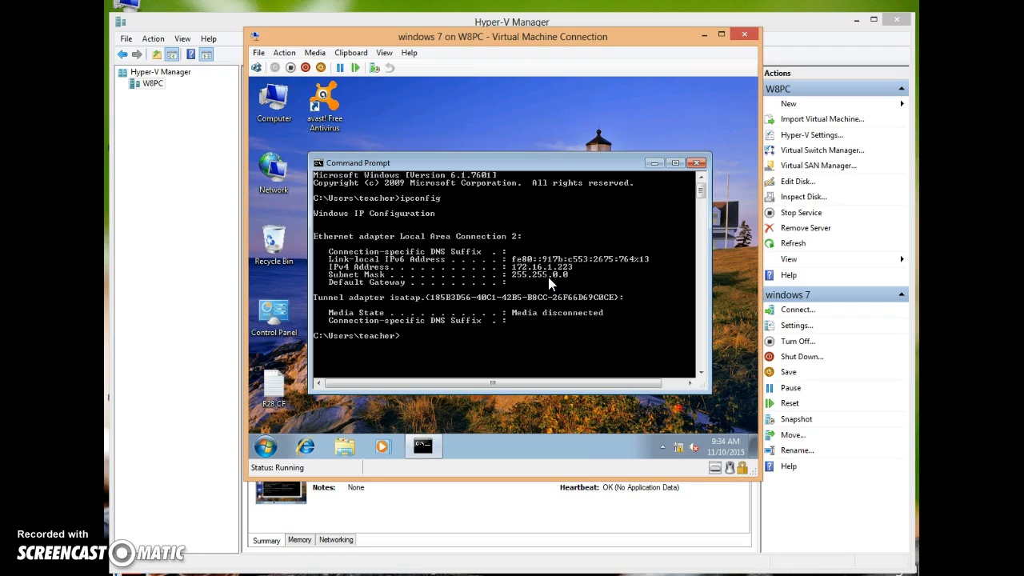
type("ping 172.16.1.222")
key("Return")
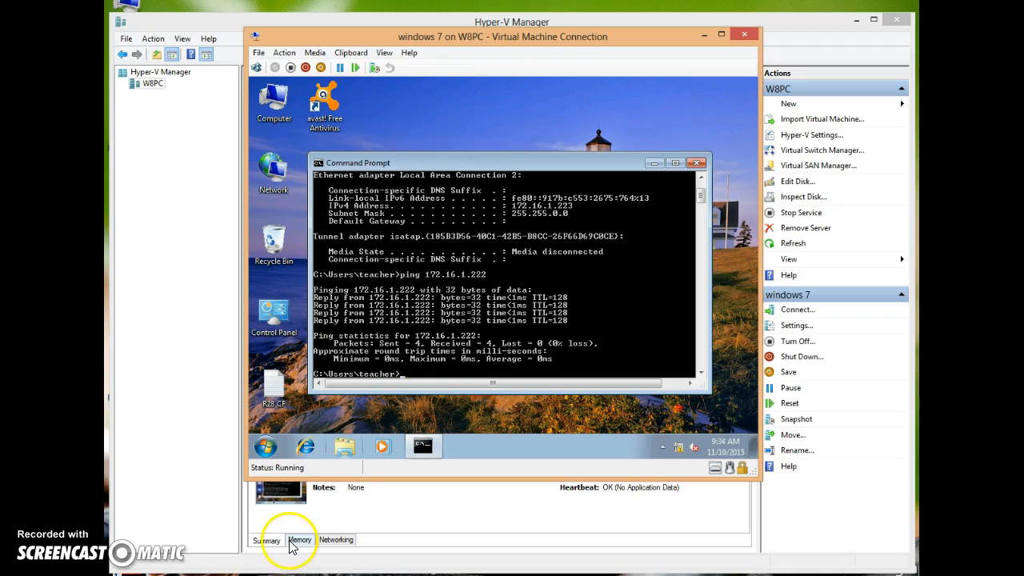
Step: Switch to the host computer's Command Prompt and ping the virtual machine at 172.16.1.223
left_click(404, 575)
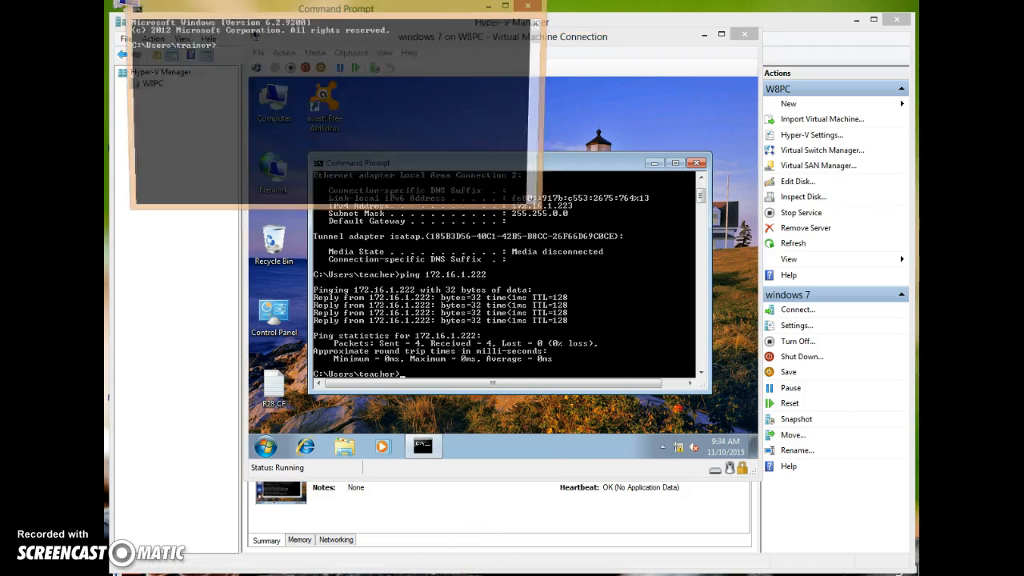
left_click_drag(442, 12, 452, 37)
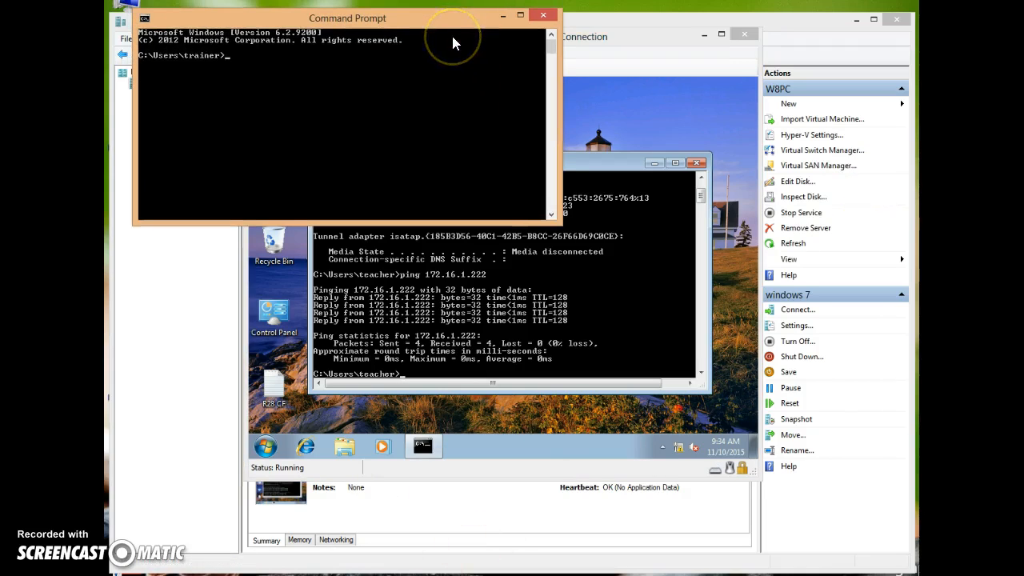
type("ping 172.16")
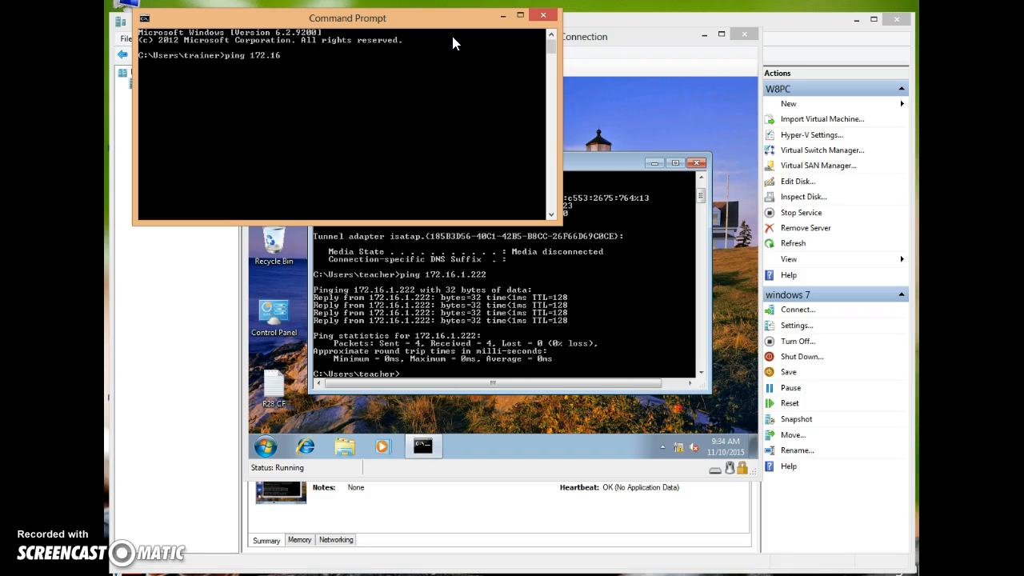
type(".1.223")
key("Return")
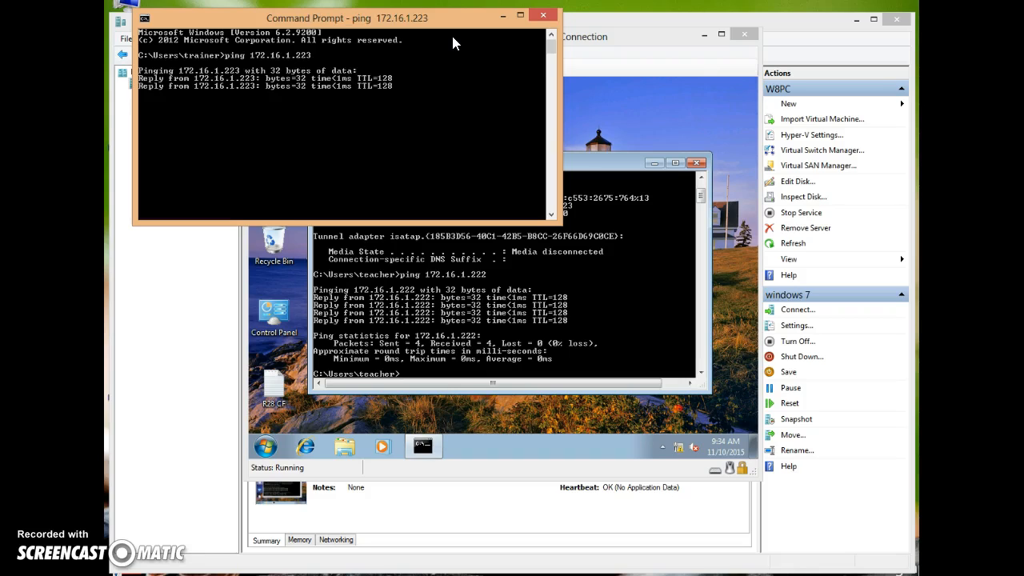